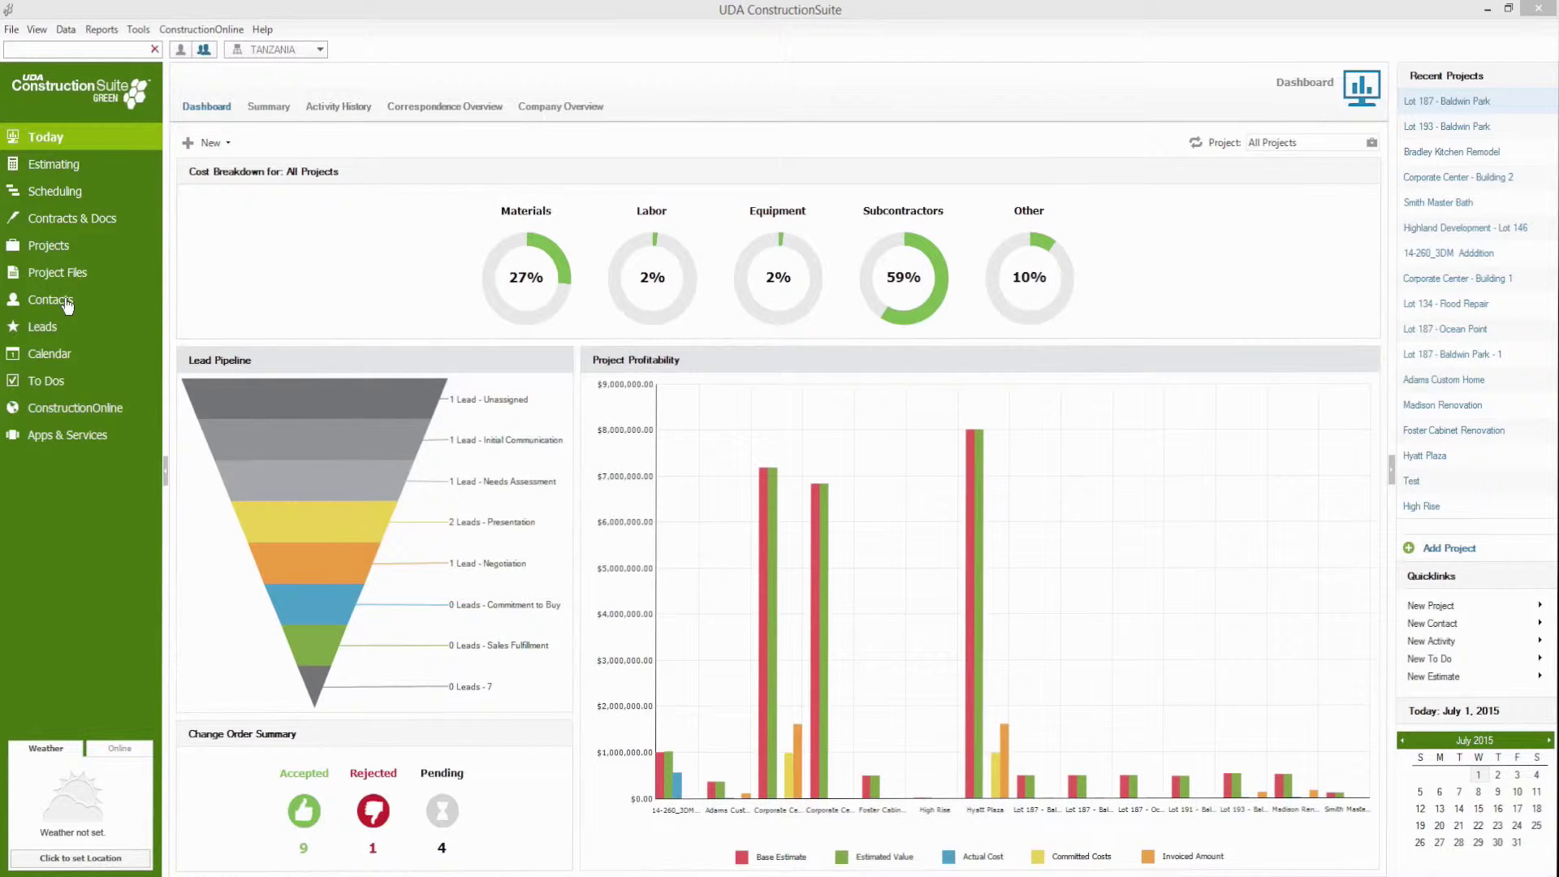
# Show the Contacts Insurance & Certificates view with expired and soon-expiring certificate counts.
pyautogui.click(43, 251)
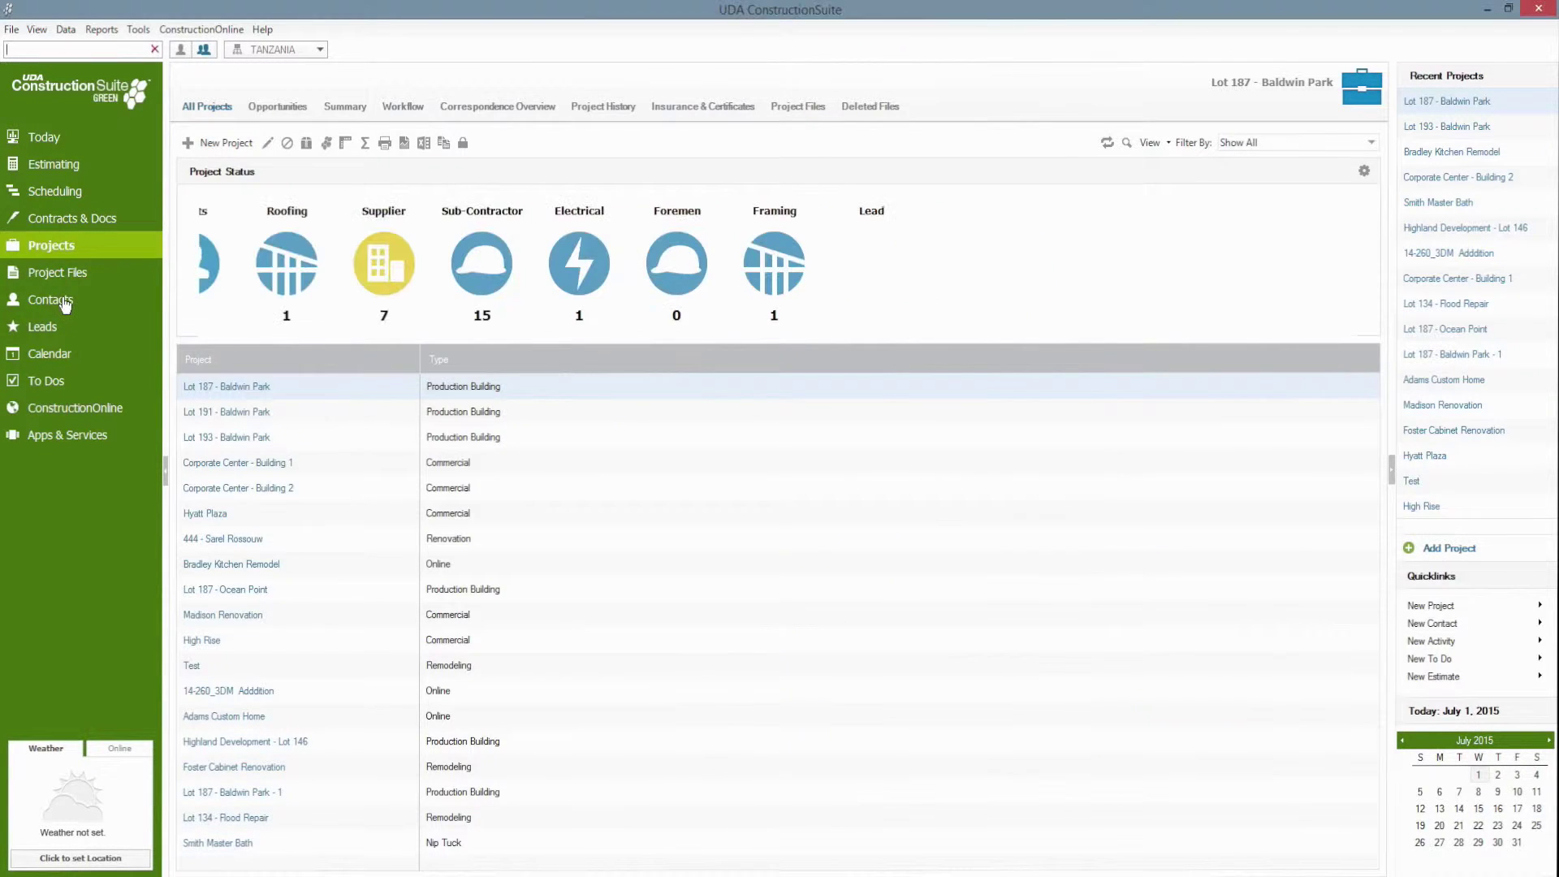
pyautogui.click(65, 305)
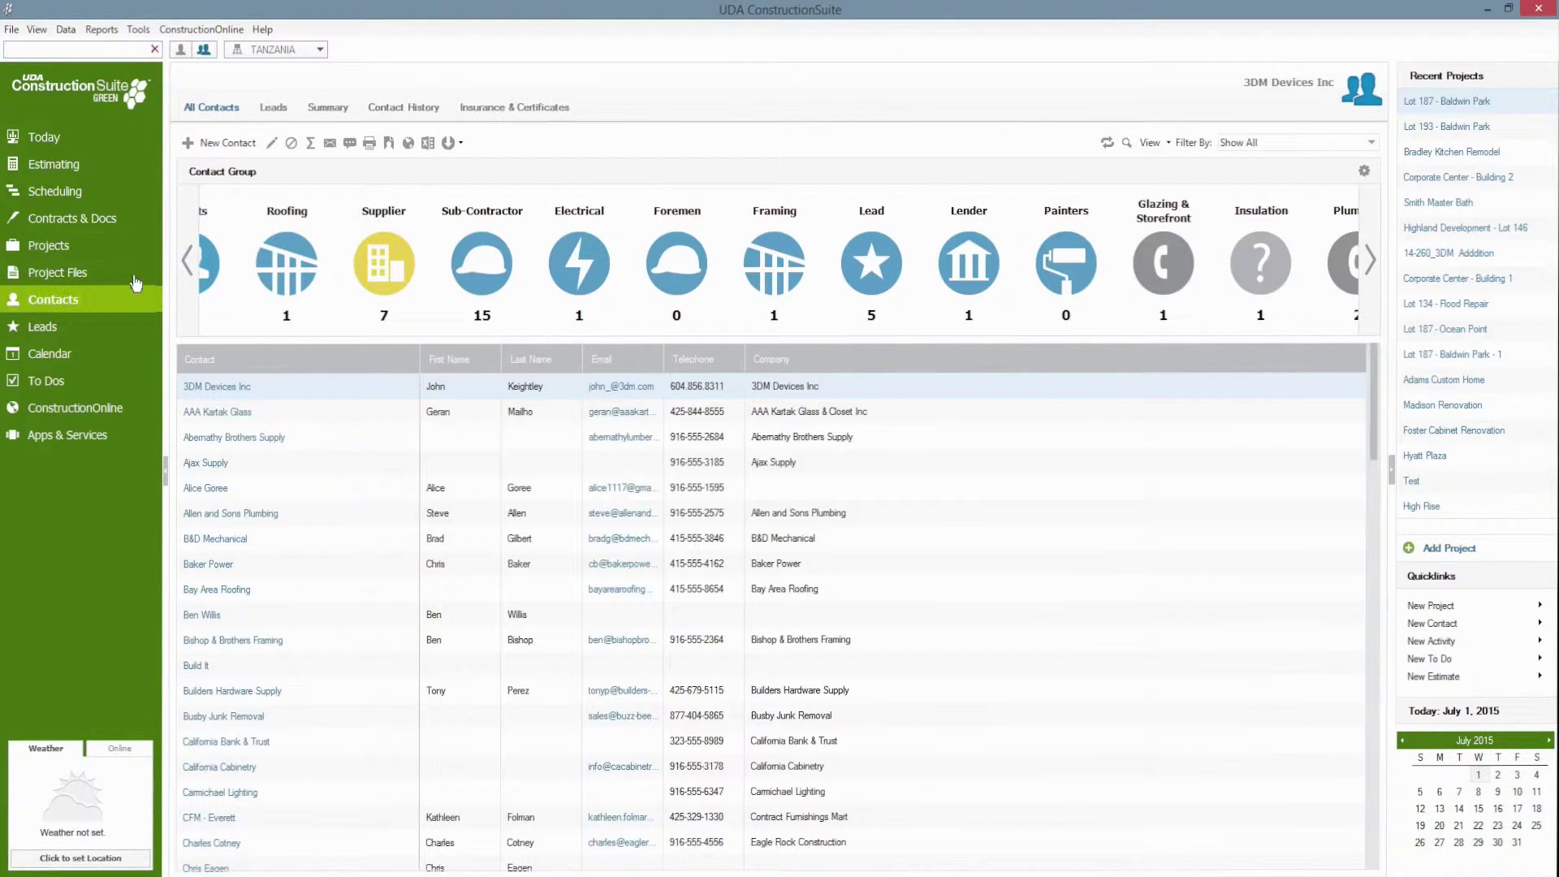
pyautogui.click(535, 112)
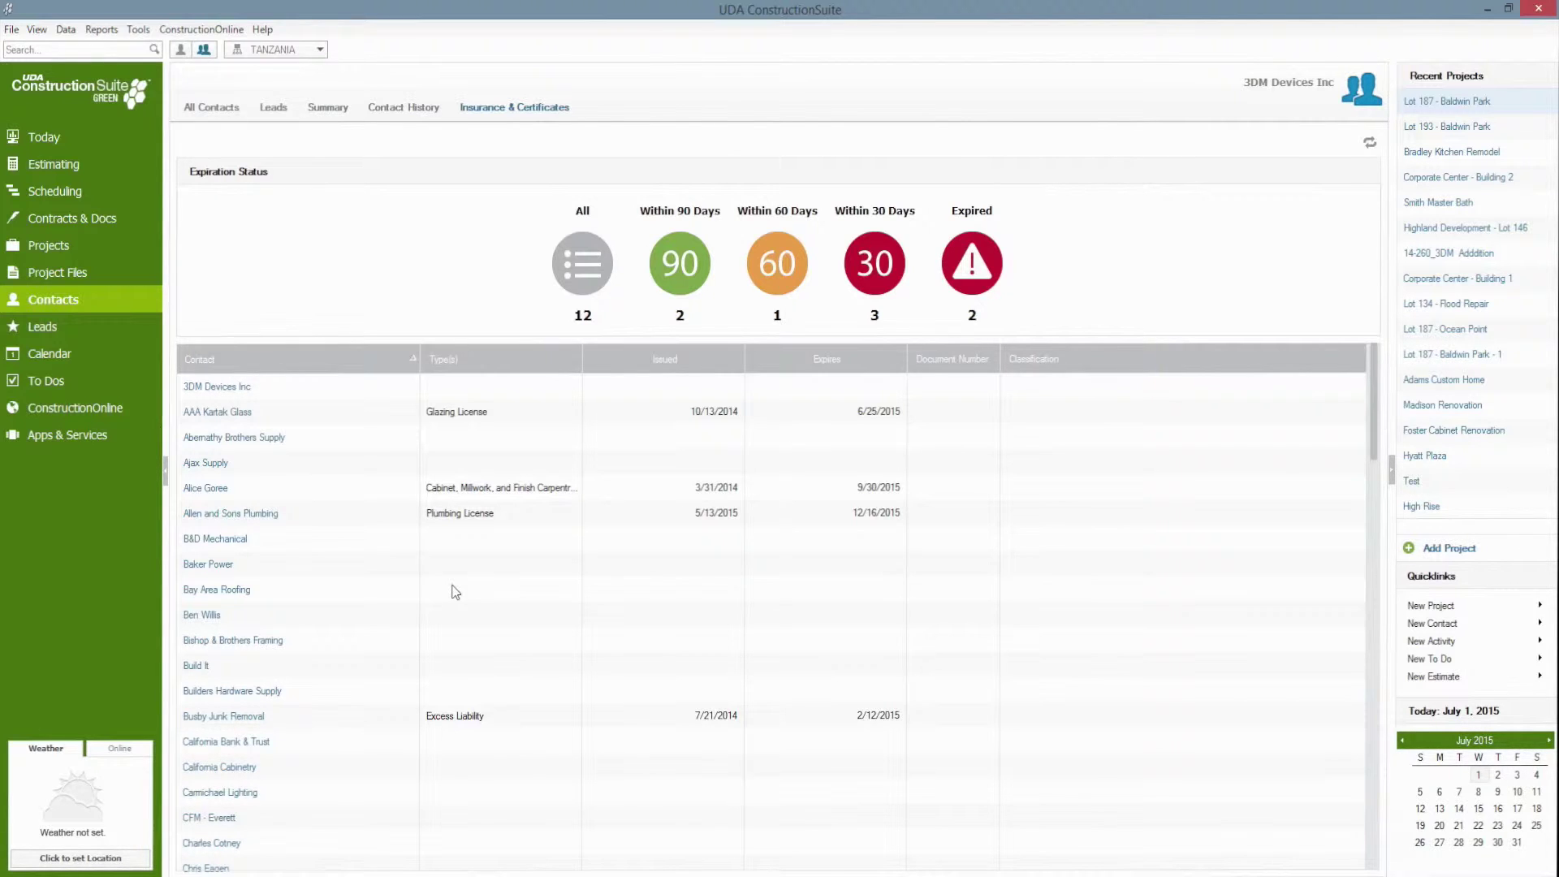
# Add a Workman's Comp Insurance certificate to Abernathy Brothers Supply, expiring 11/20/2015.
pyautogui.click(256, 439)
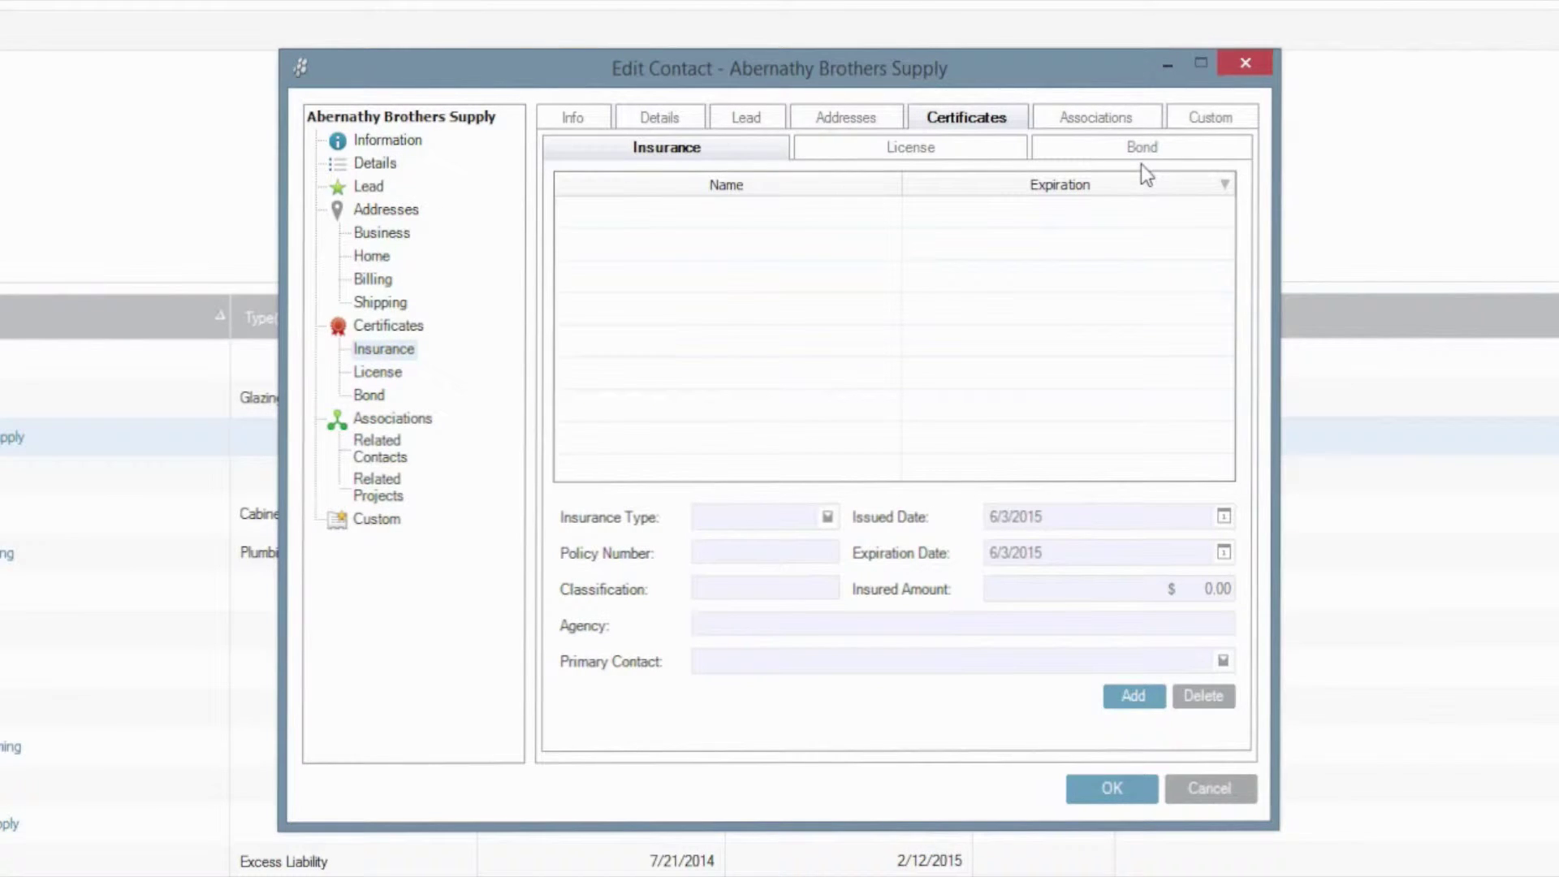
pyautogui.click(1122, 698)
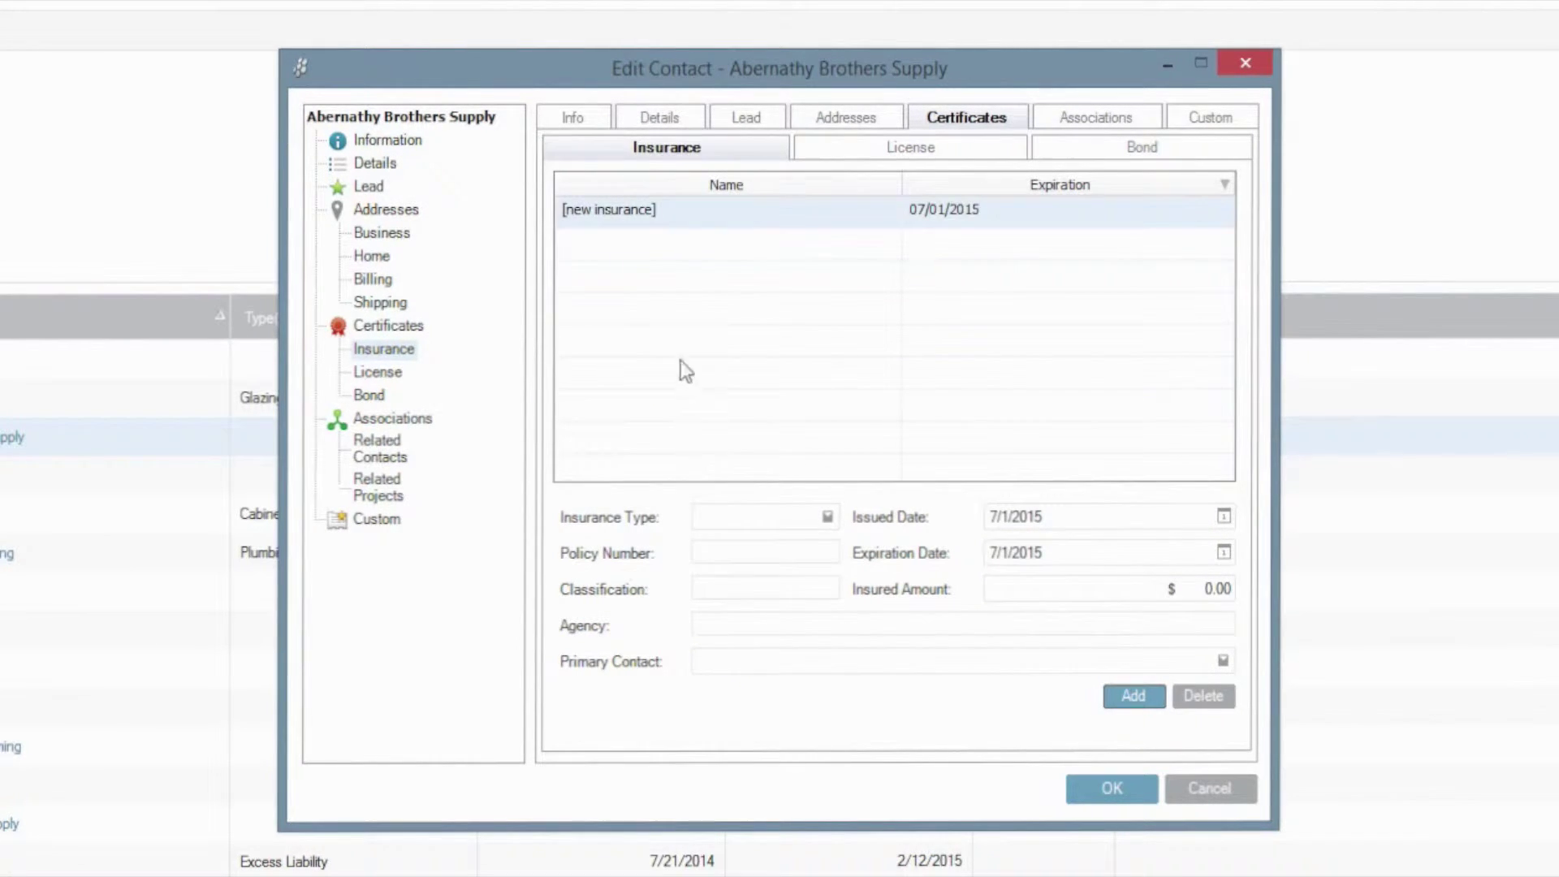
pyautogui.click(827, 517)
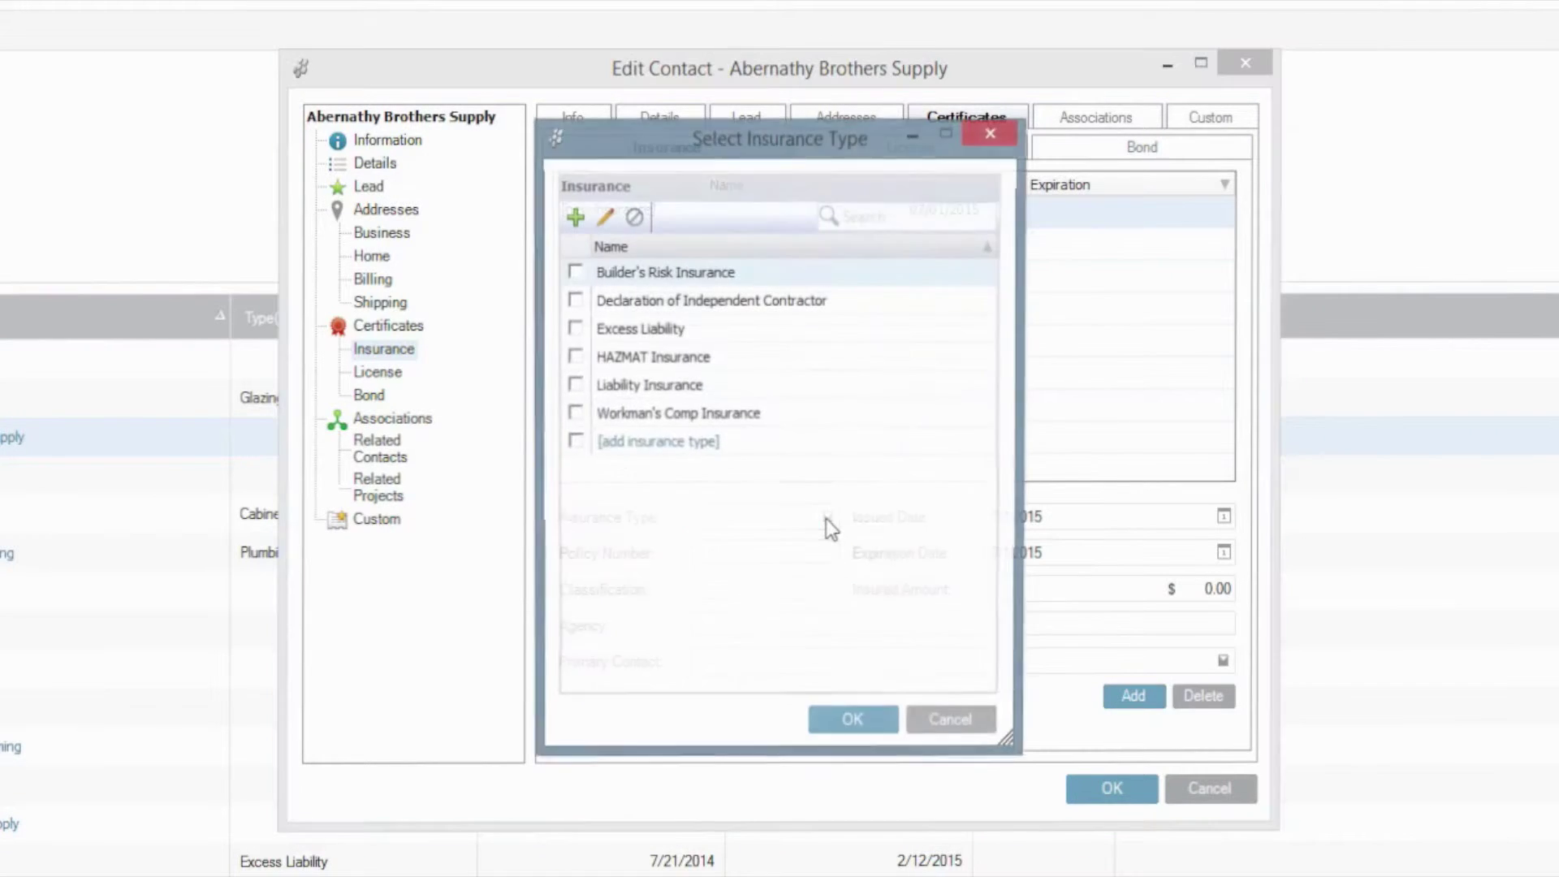
pyautogui.click(575, 415)
pyautogui.click(853, 724)
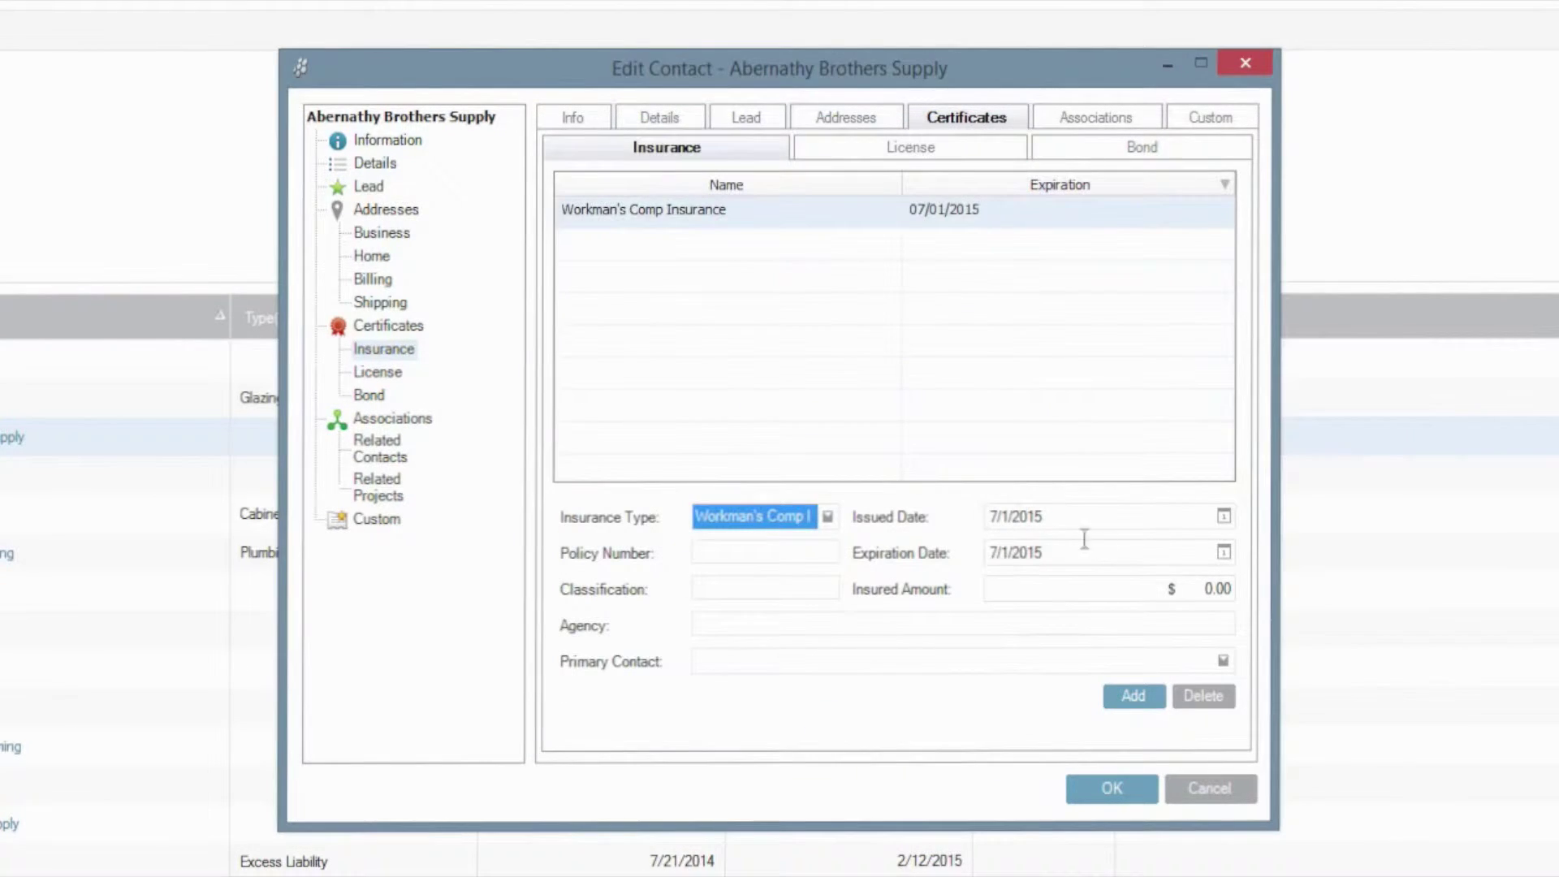
pyautogui.click(1224, 552)
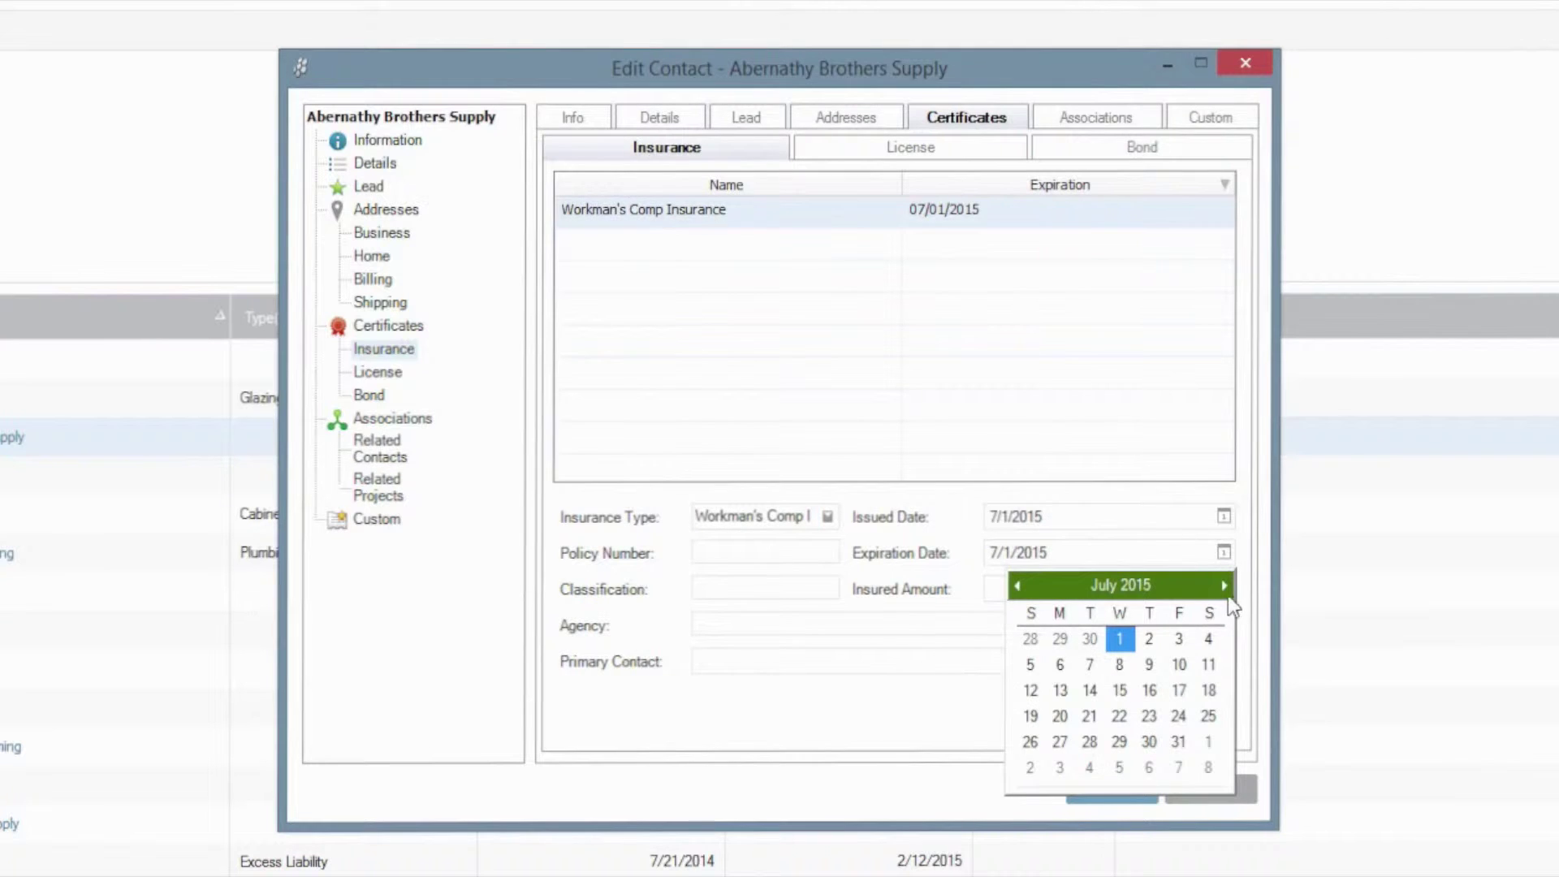
pyautogui.click(1225, 586)
pyautogui.click(1225, 587)
pyautogui.click(1224, 586)
pyautogui.click(1225, 586)
pyautogui.click(1179, 716)
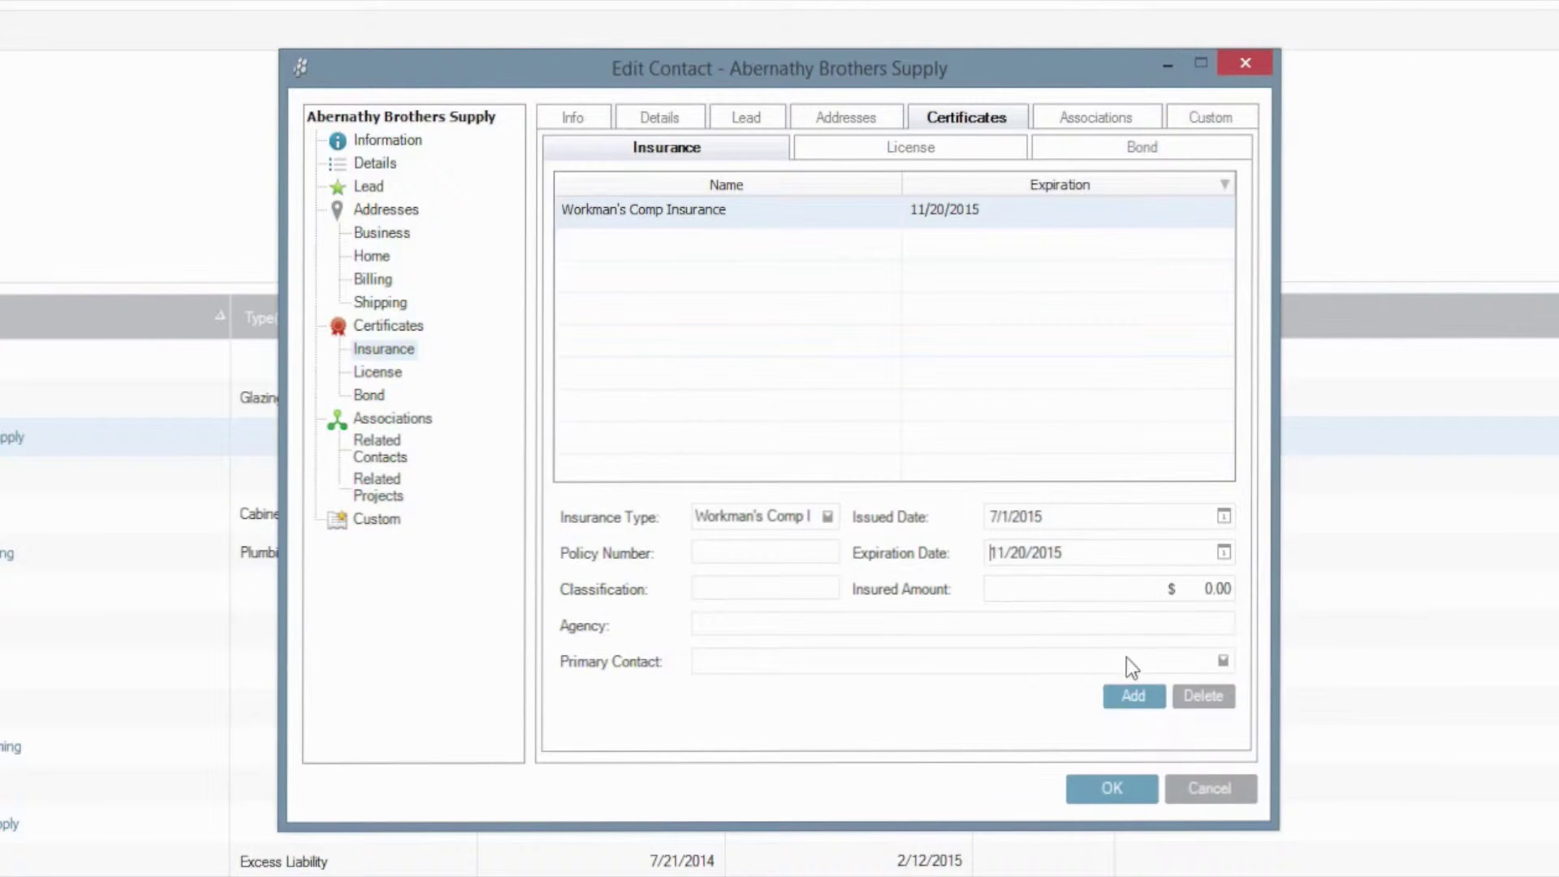
pyautogui.click(1196, 608)
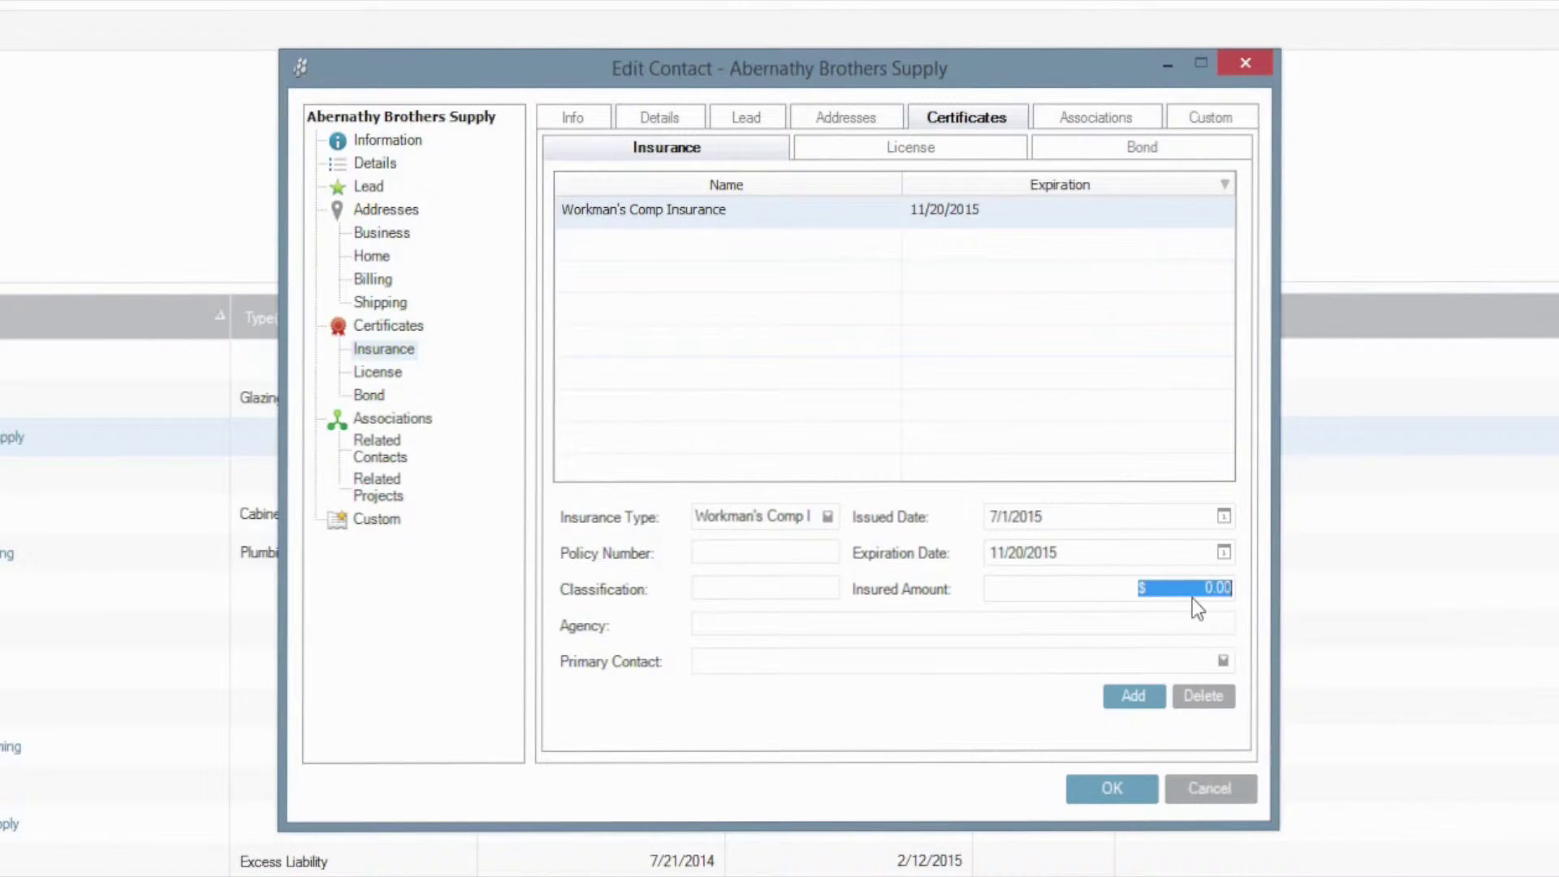
pyautogui.click(1117, 786)
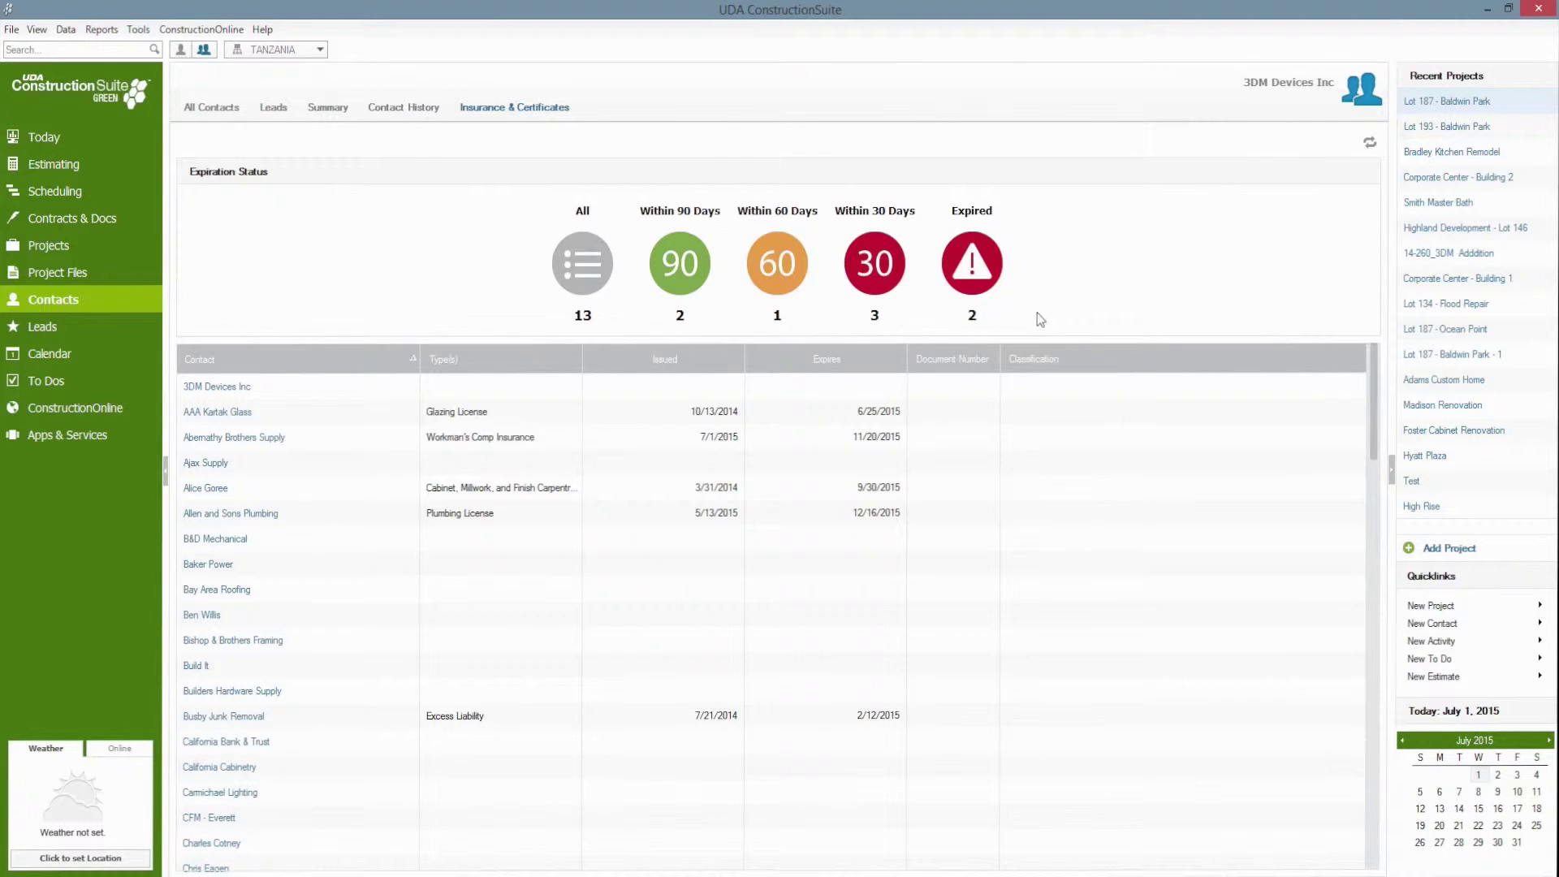
# Filter certificates by Expired, 30, 60 and 90 days, then show all contacts again.
pyautogui.click(978, 272)
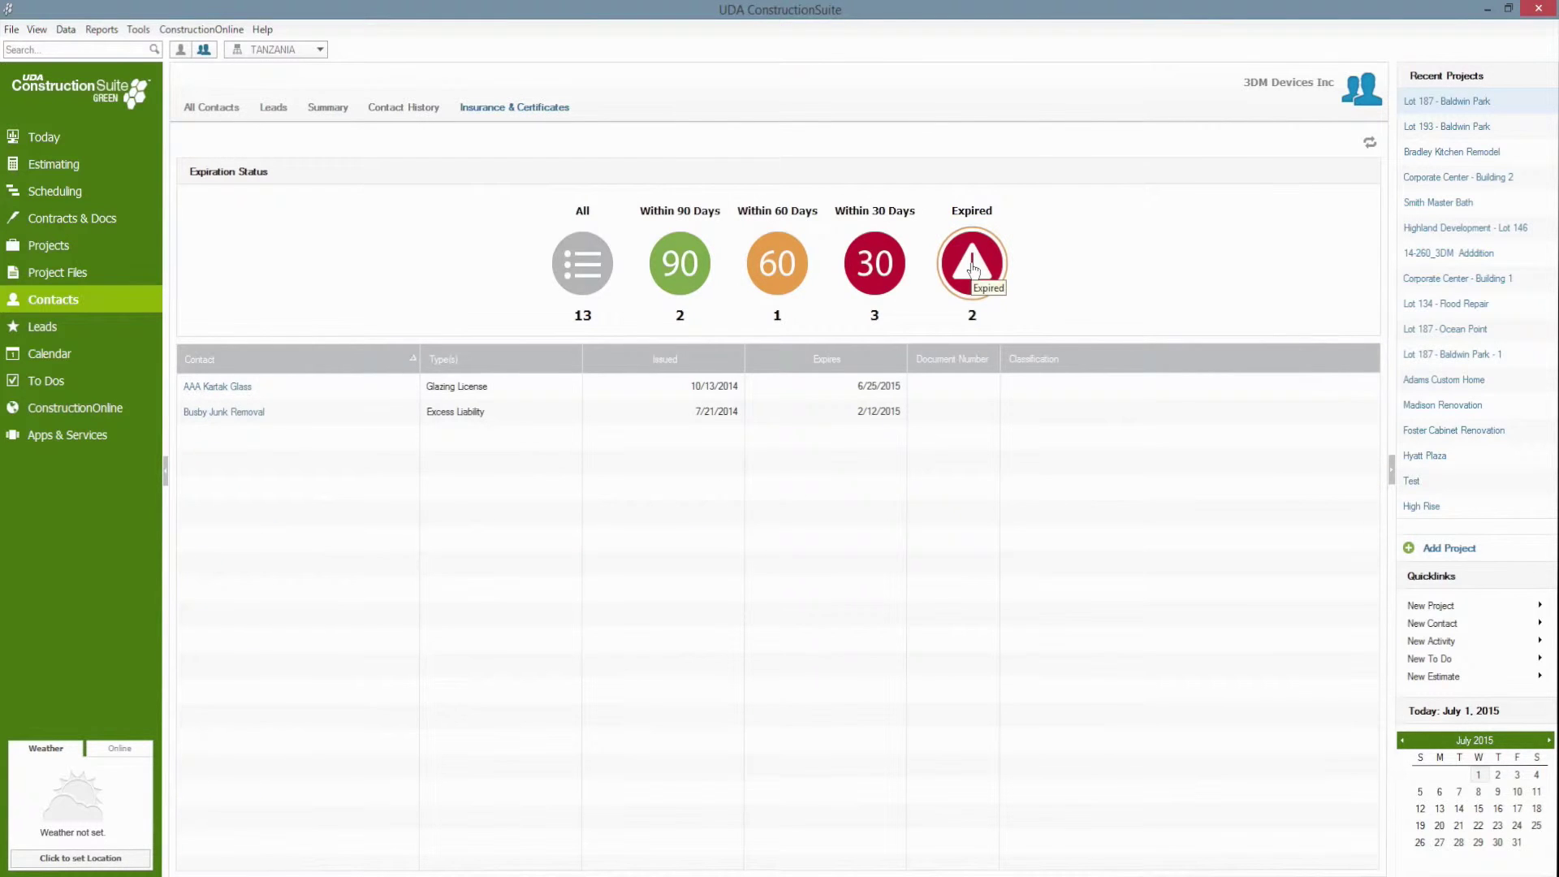
pyautogui.click(883, 268)
pyautogui.click(782, 273)
pyautogui.click(689, 269)
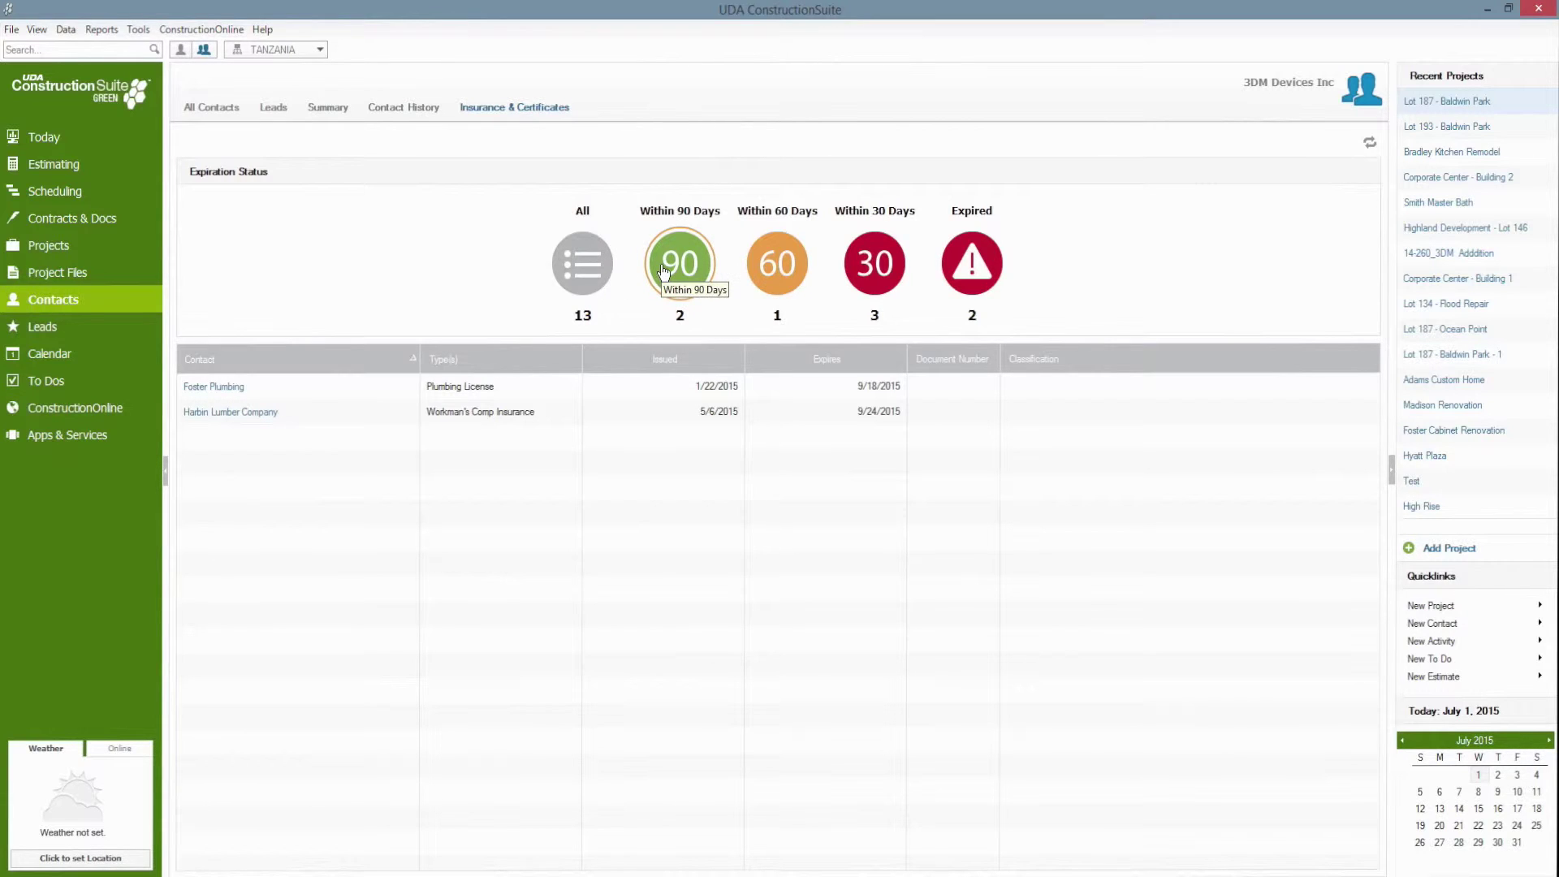
pyautogui.click(664, 270)
pyautogui.click(52, 355)
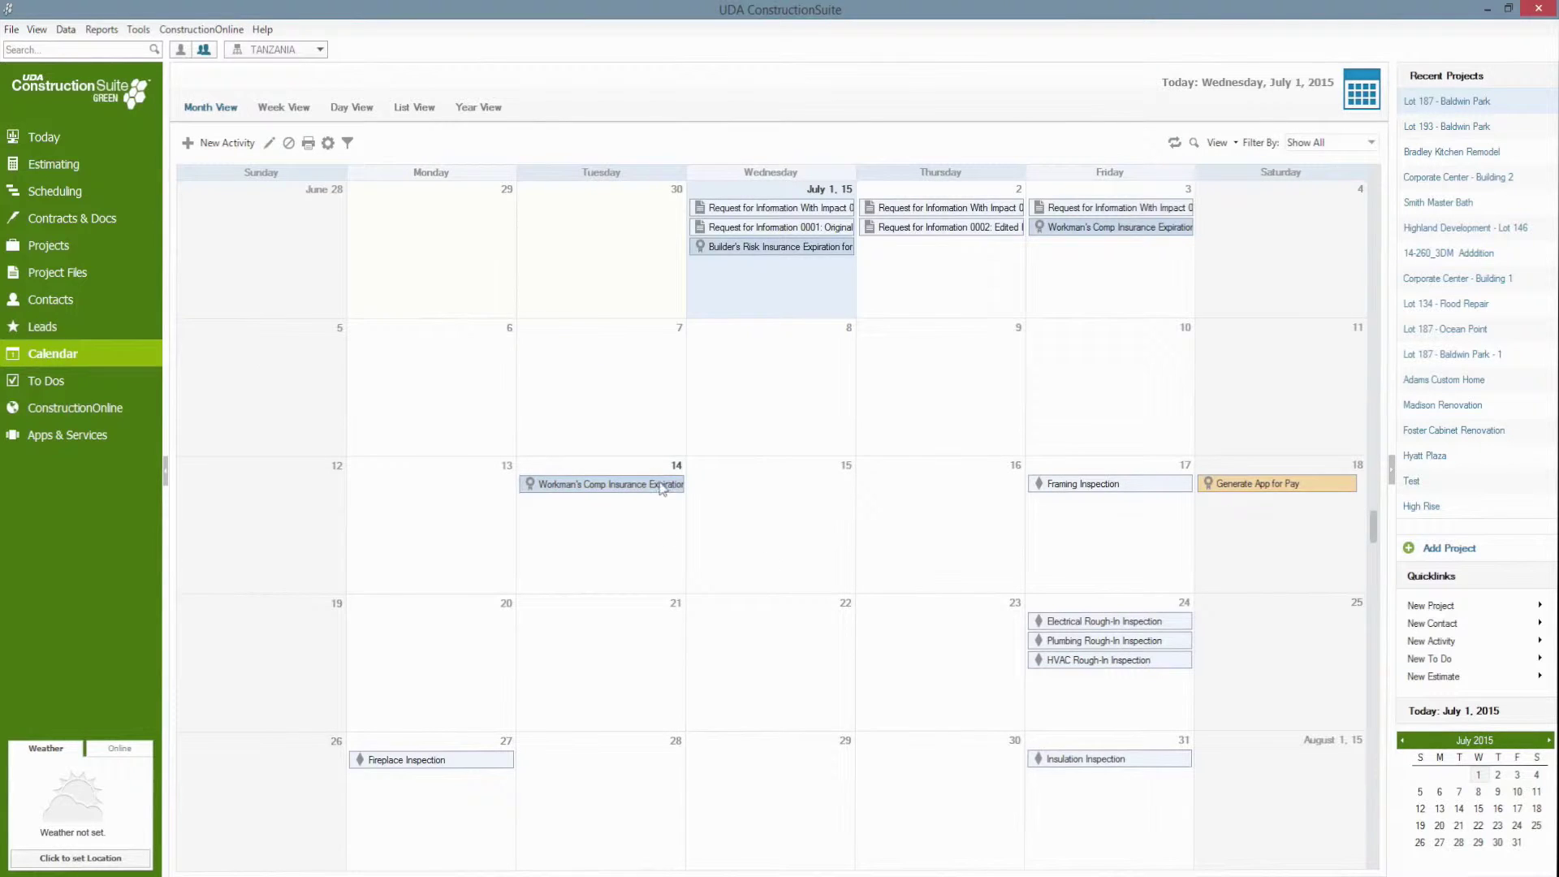
pyautogui.doubleClick(611, 487)
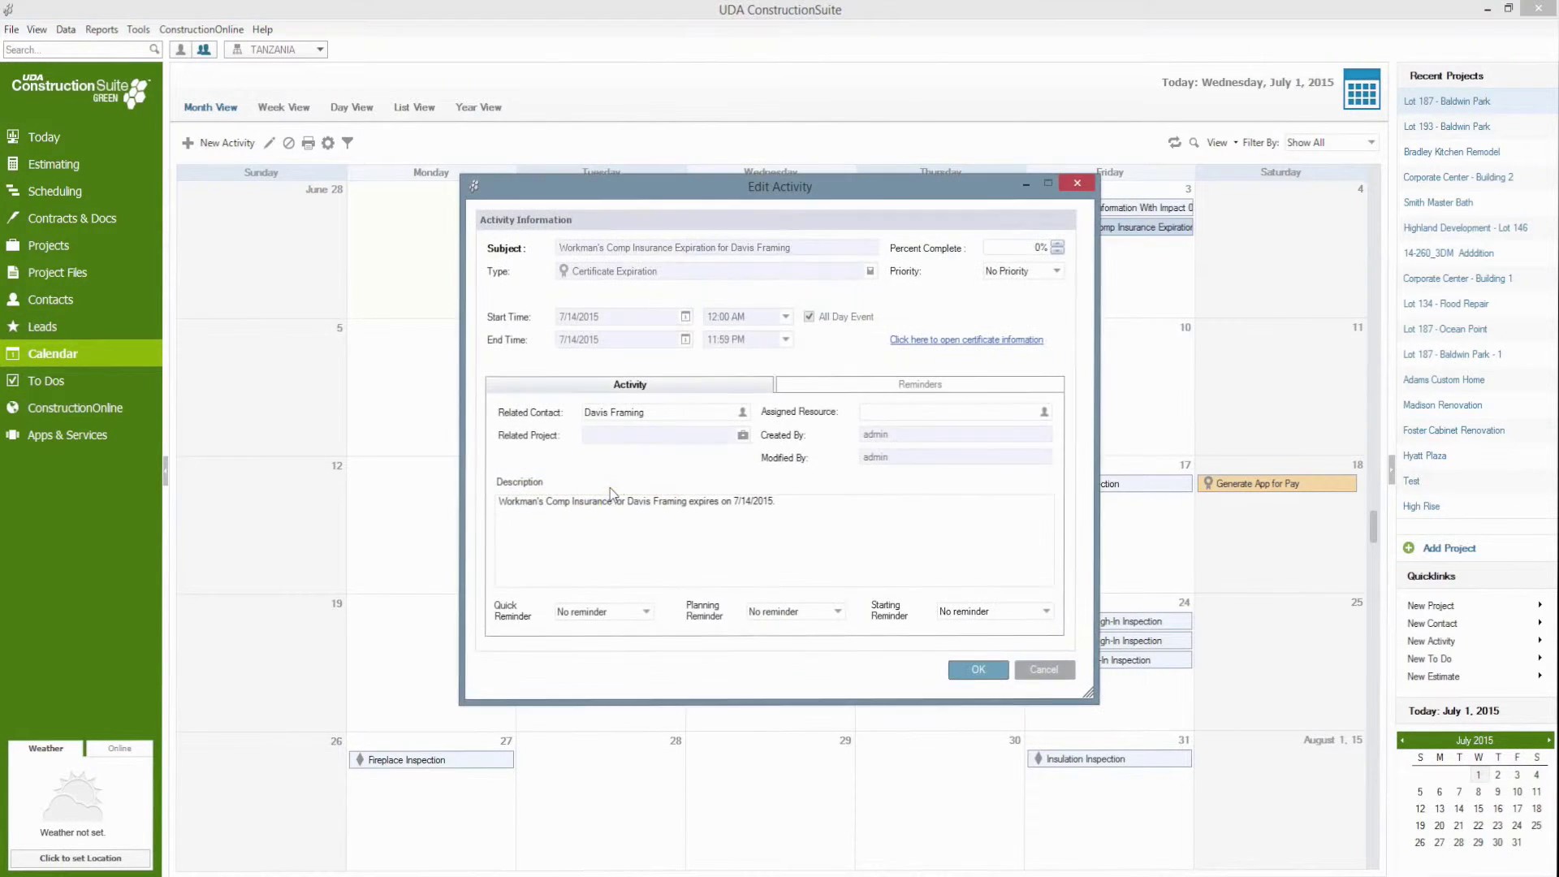
pyautogui.click(1048, 670)
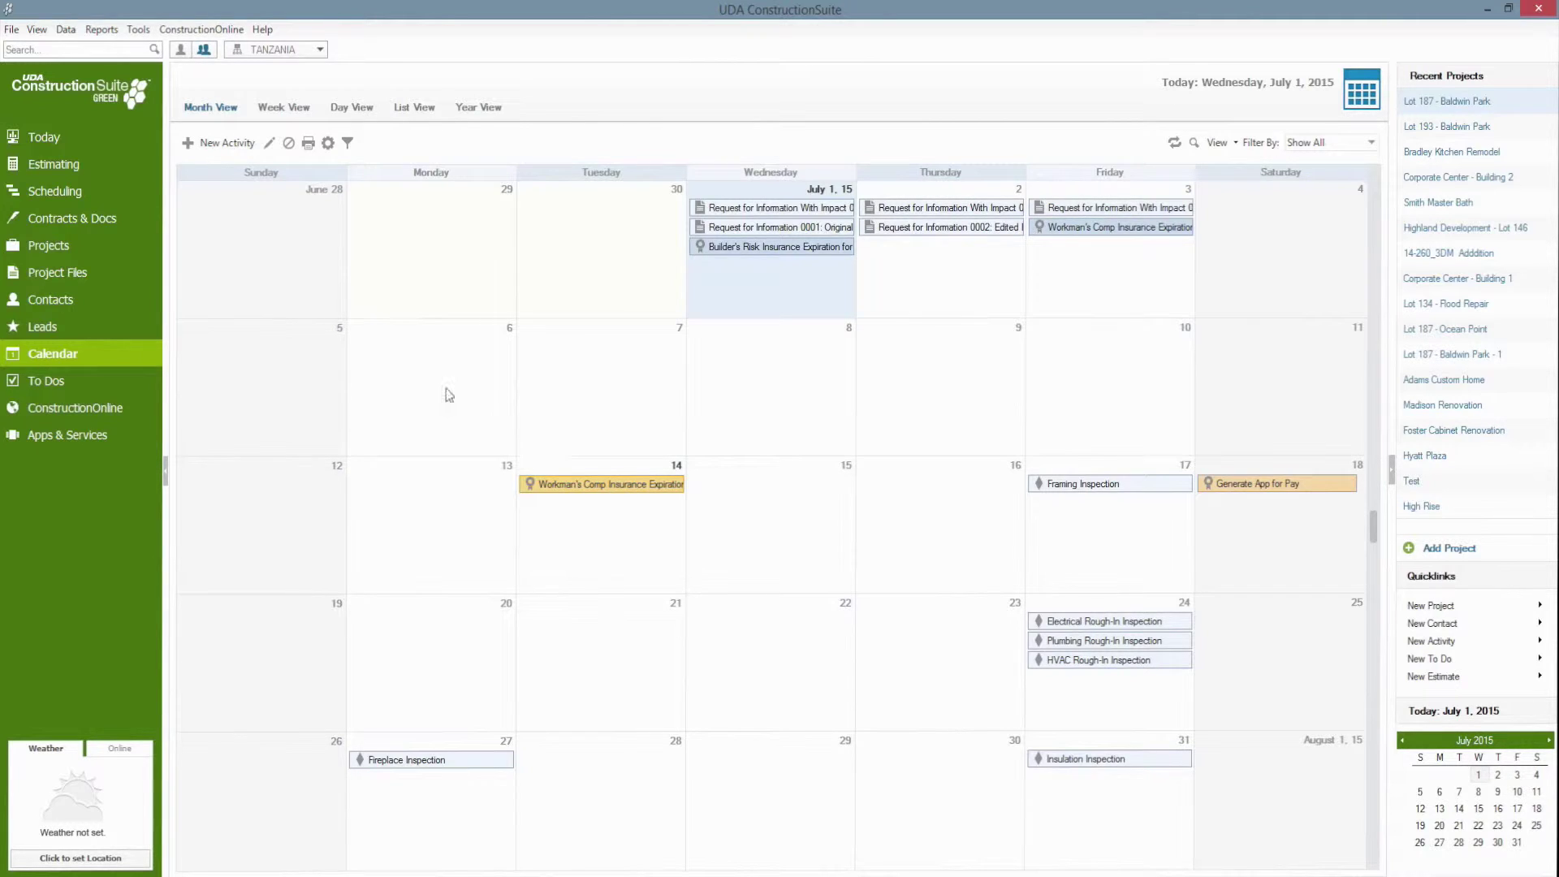
# Set insurance and bond certificate expiration warnings to appear 30 days in advance.
pyautogui.click(138, 30)
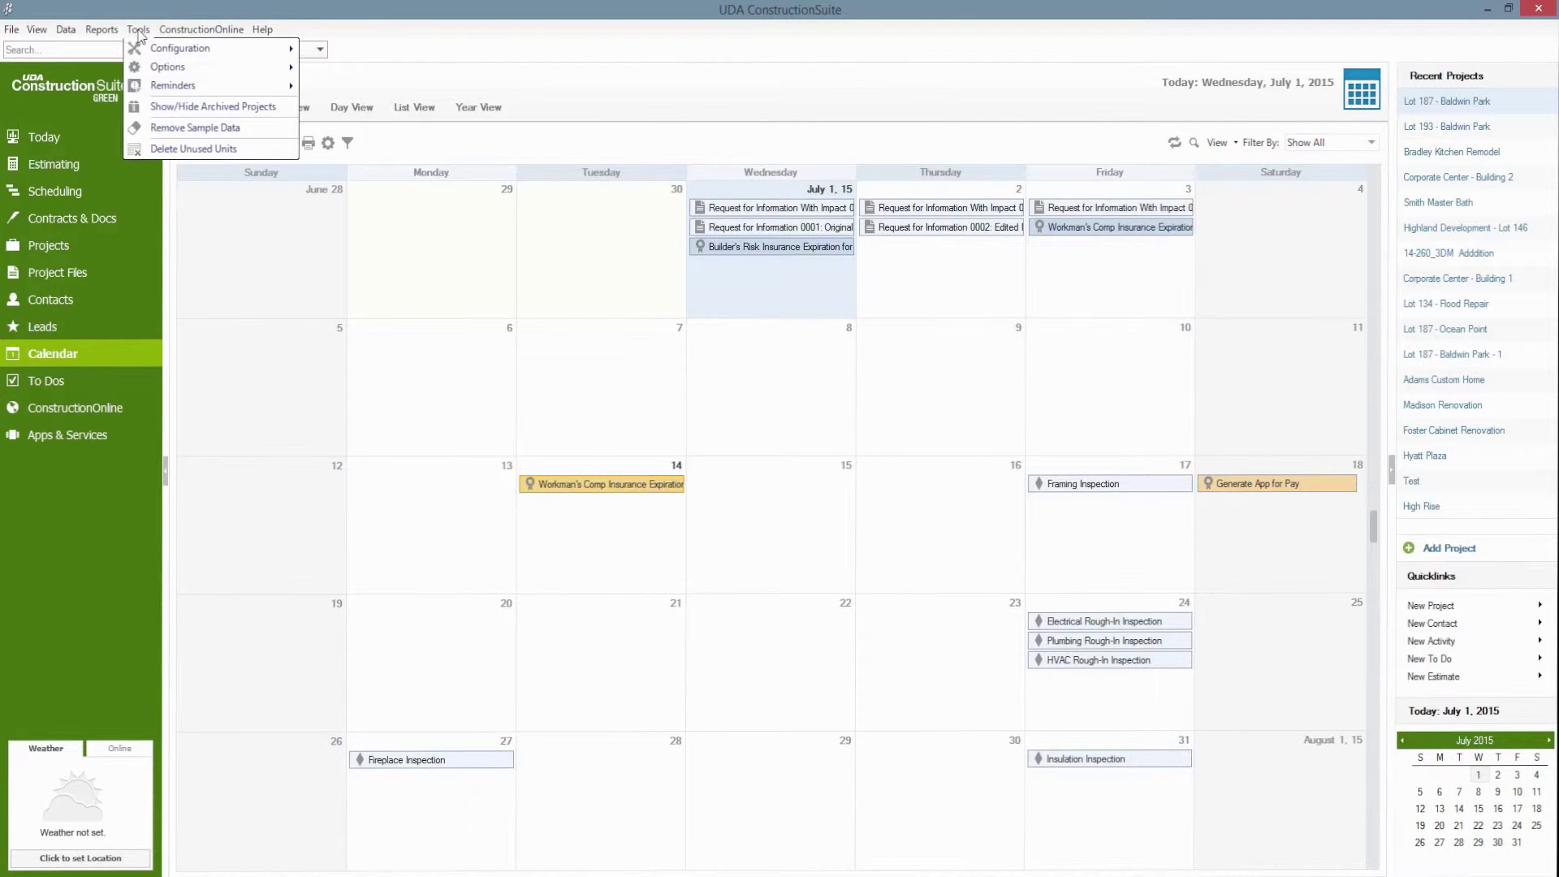
pyautogui.moveTo(162, 57)
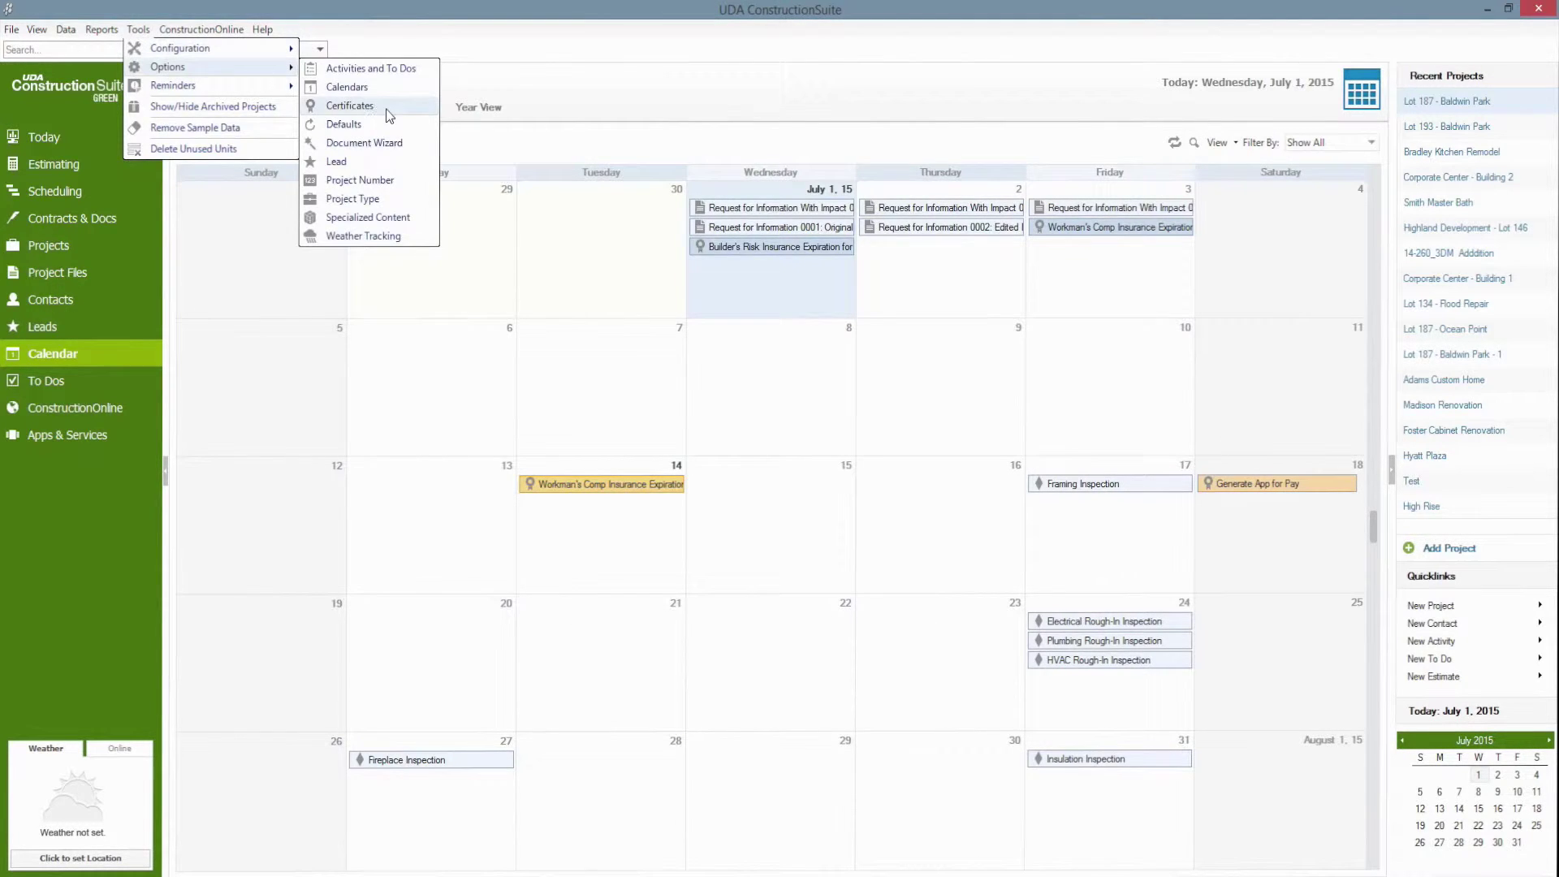
pyautogui.click(349, 104)
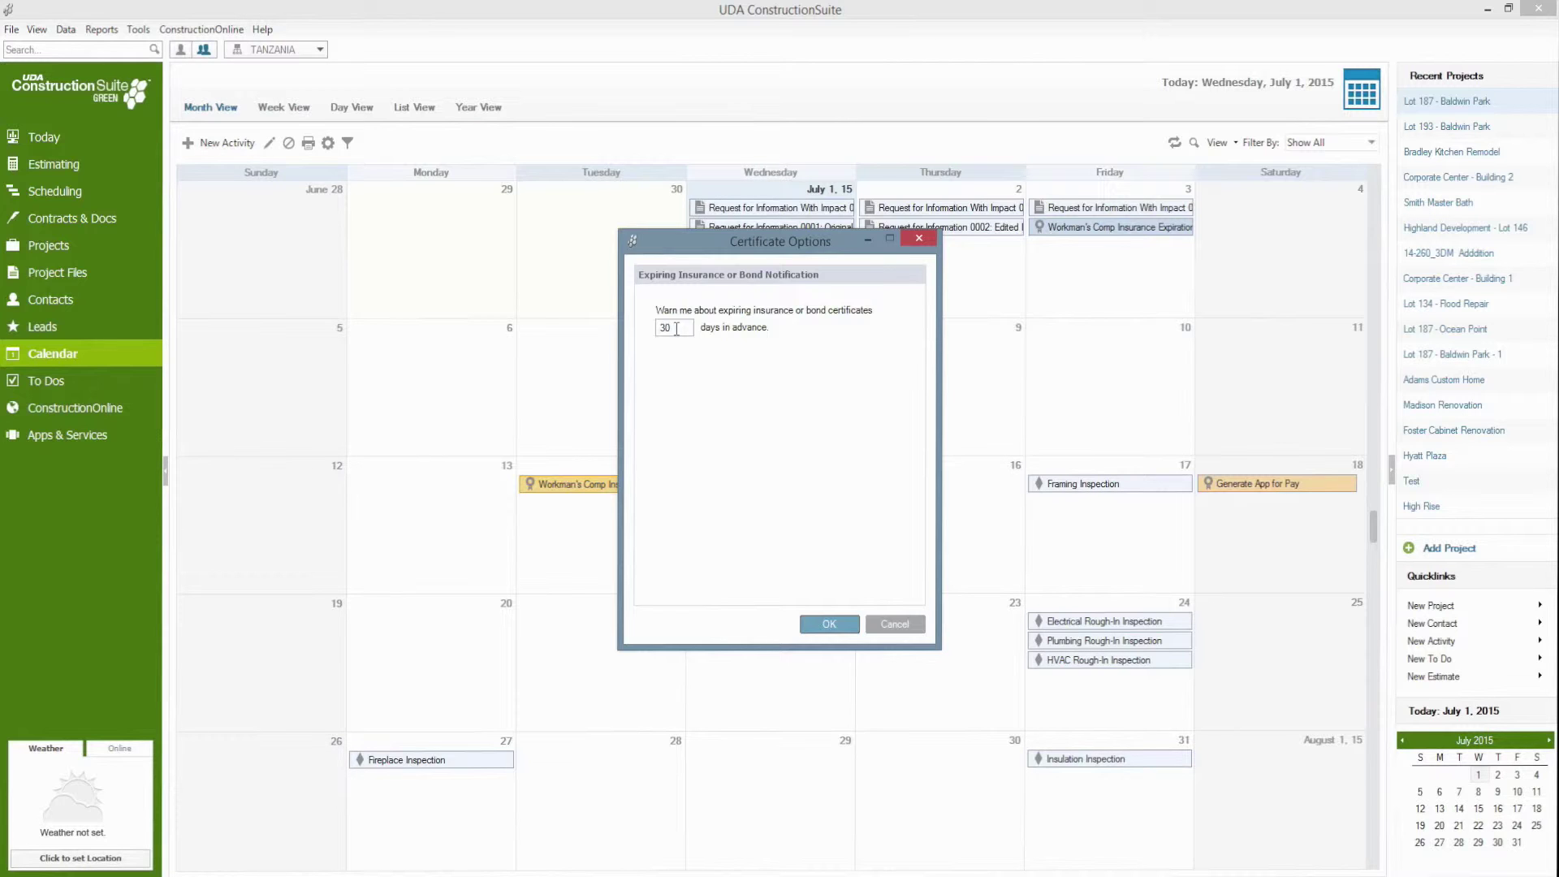
pyautogui.click(826, 626)
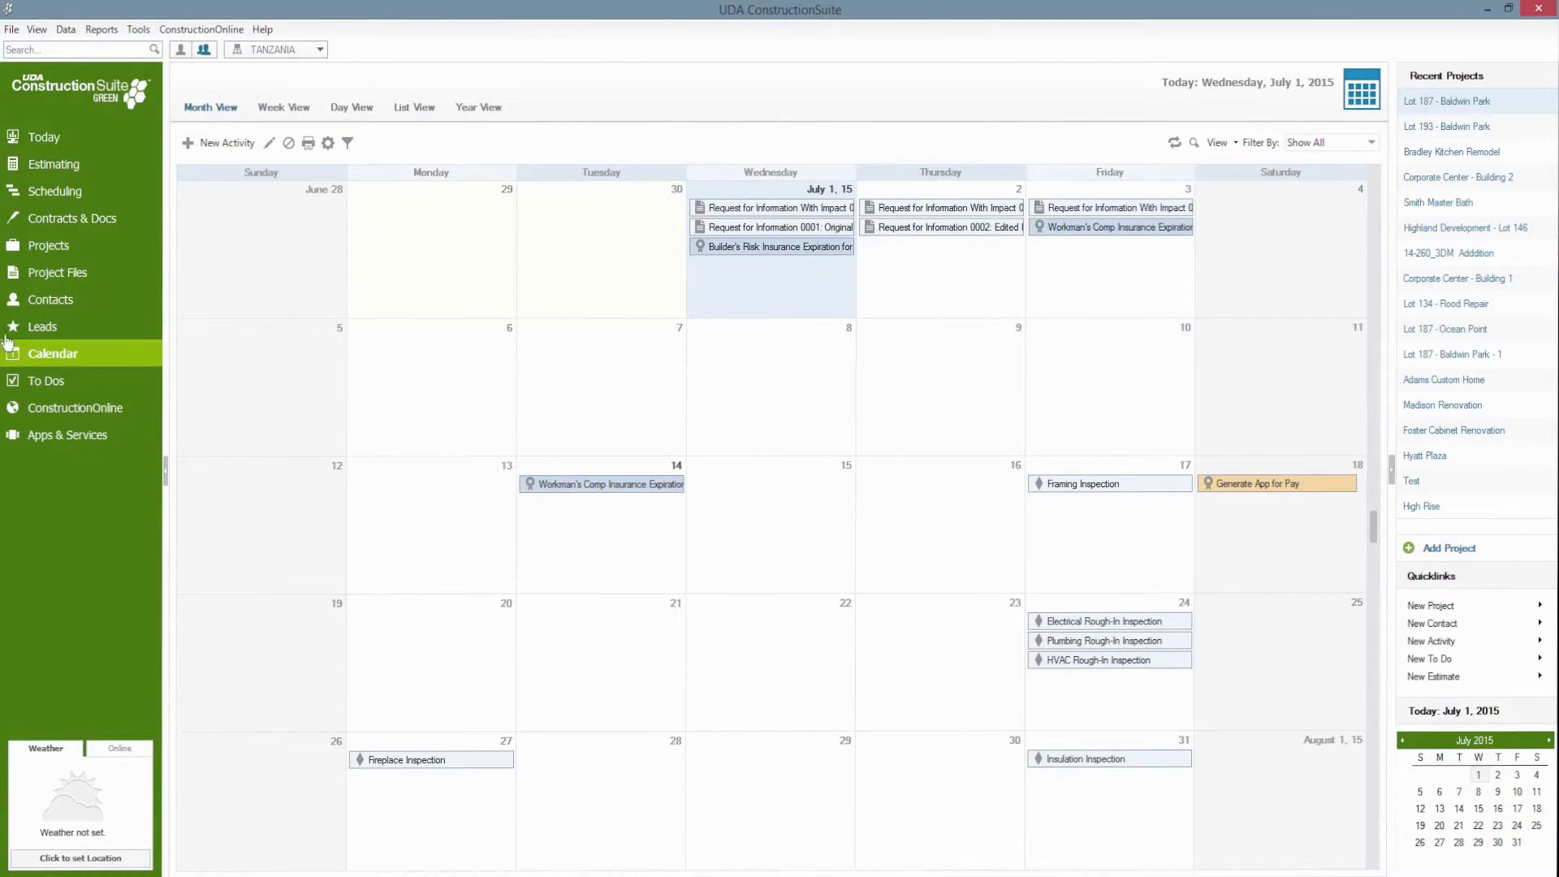
# List certificates expiring within 60 days, showing Jones Electric's Workman's Comp expiring 8/7/2015.
pyautogui.click(47, 299)
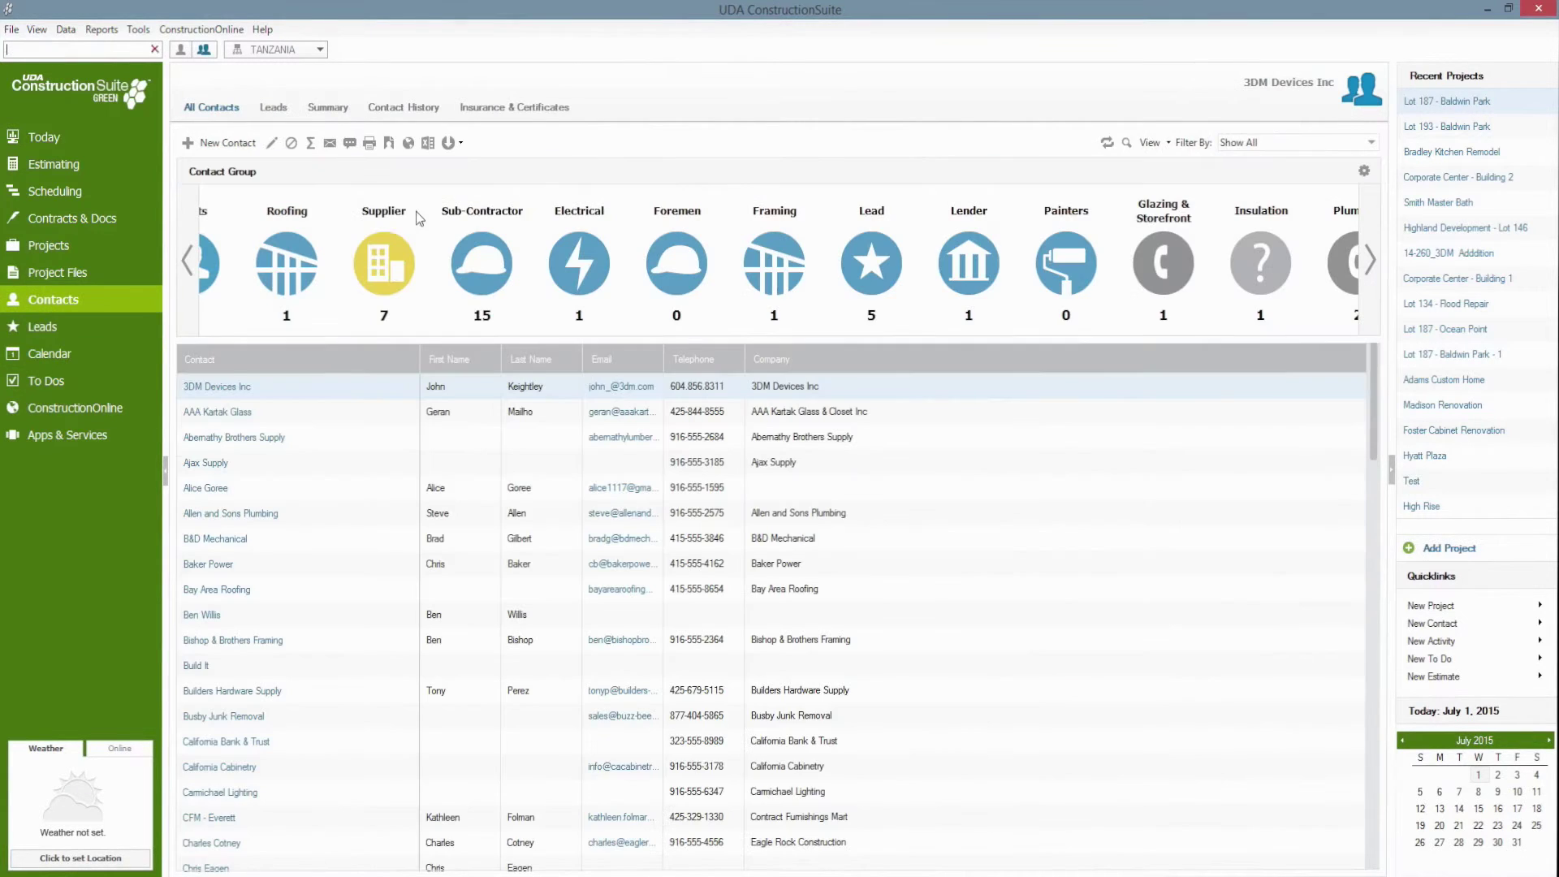
pyautogui.click(513, 102)
pyautogui.click(778, 272)
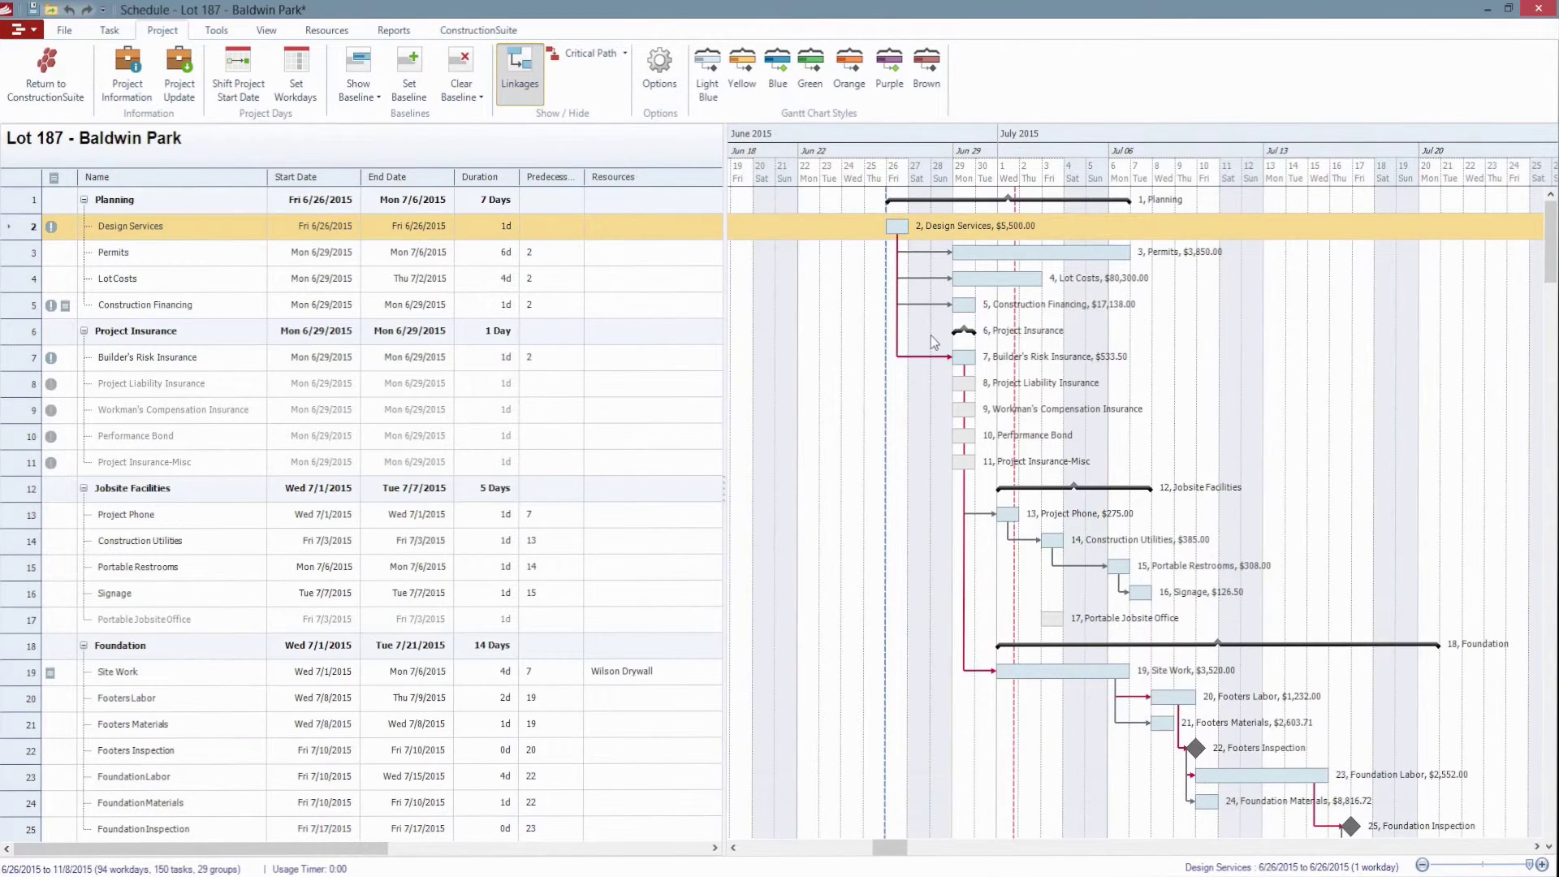
# Assign Jones Electric to the Electrical Labor task, accepting the expired Workman's Comp warning.
pyautogui.scroll(-10, 847, 354)
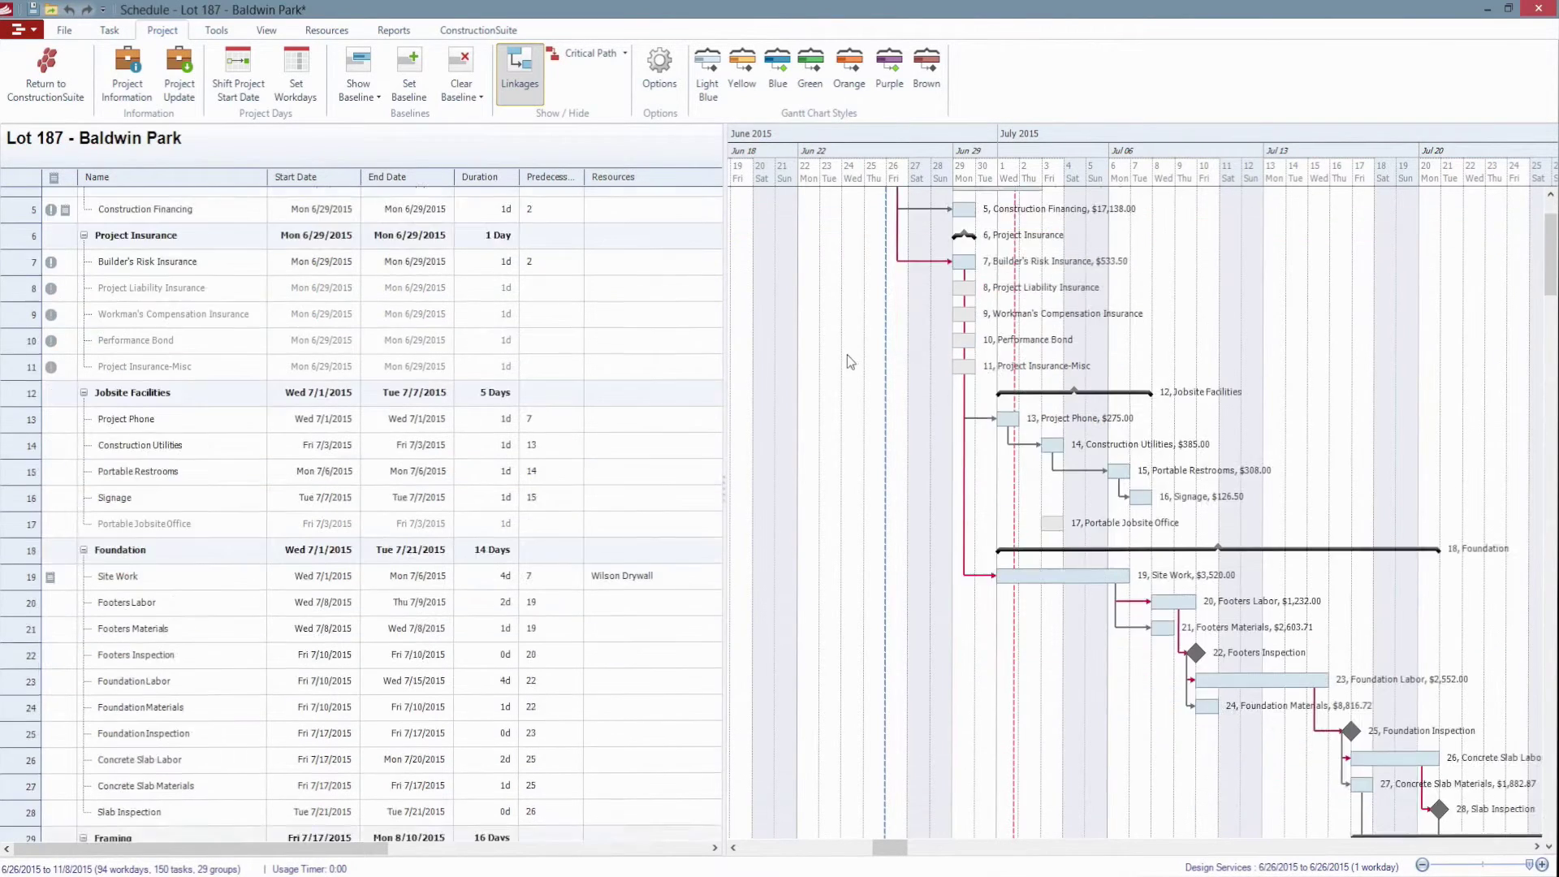
pyautogui.scroll(-1, 791, 402)
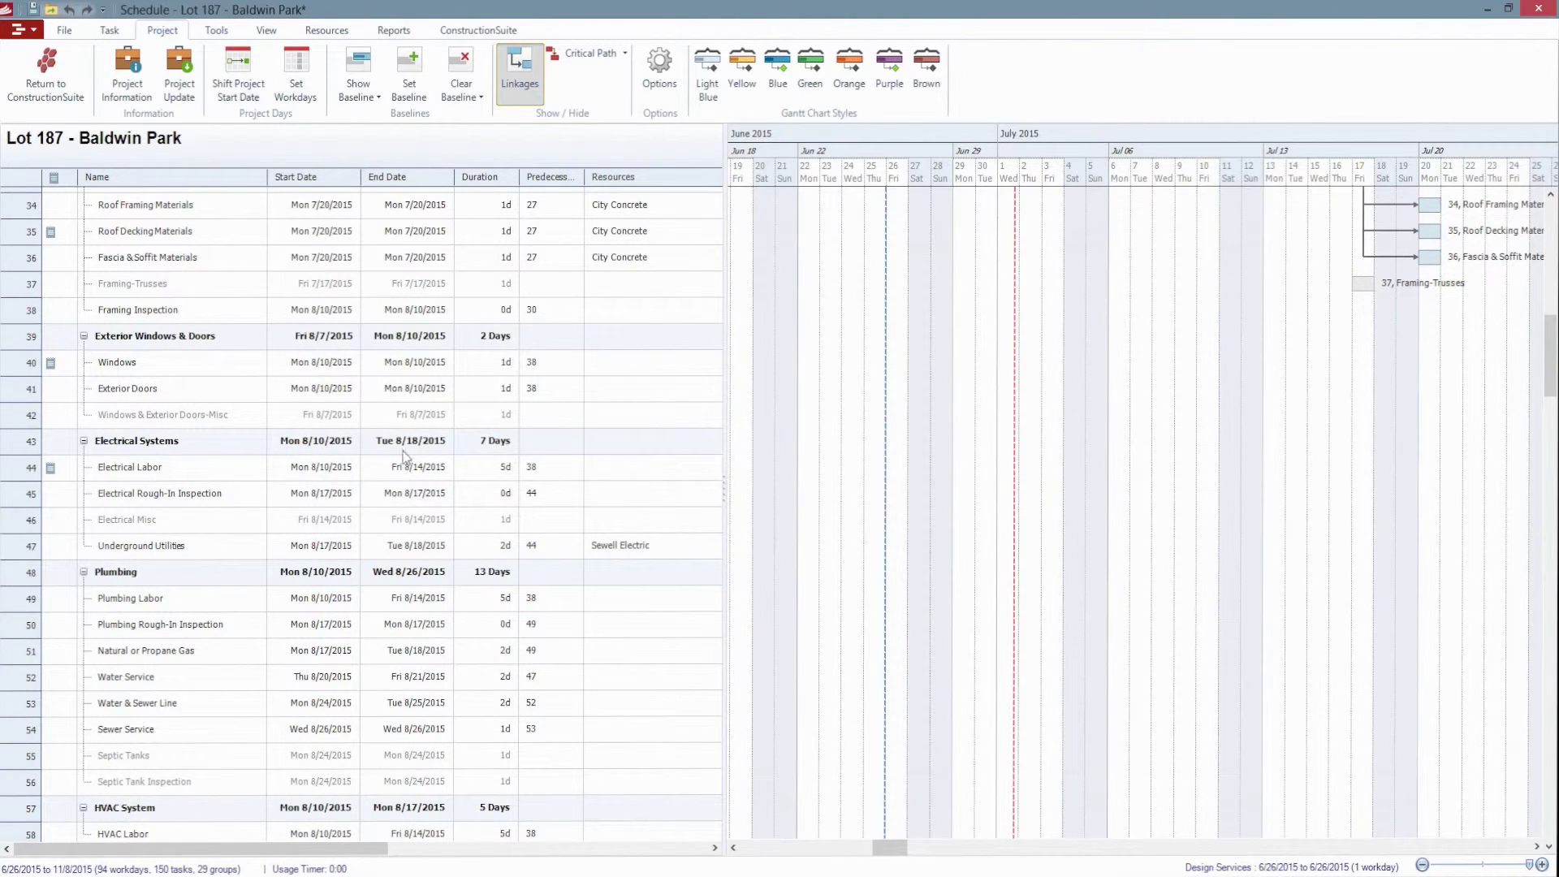
pyautogui.click(638, 476)
pyautogui.doubleClick(637, 467)
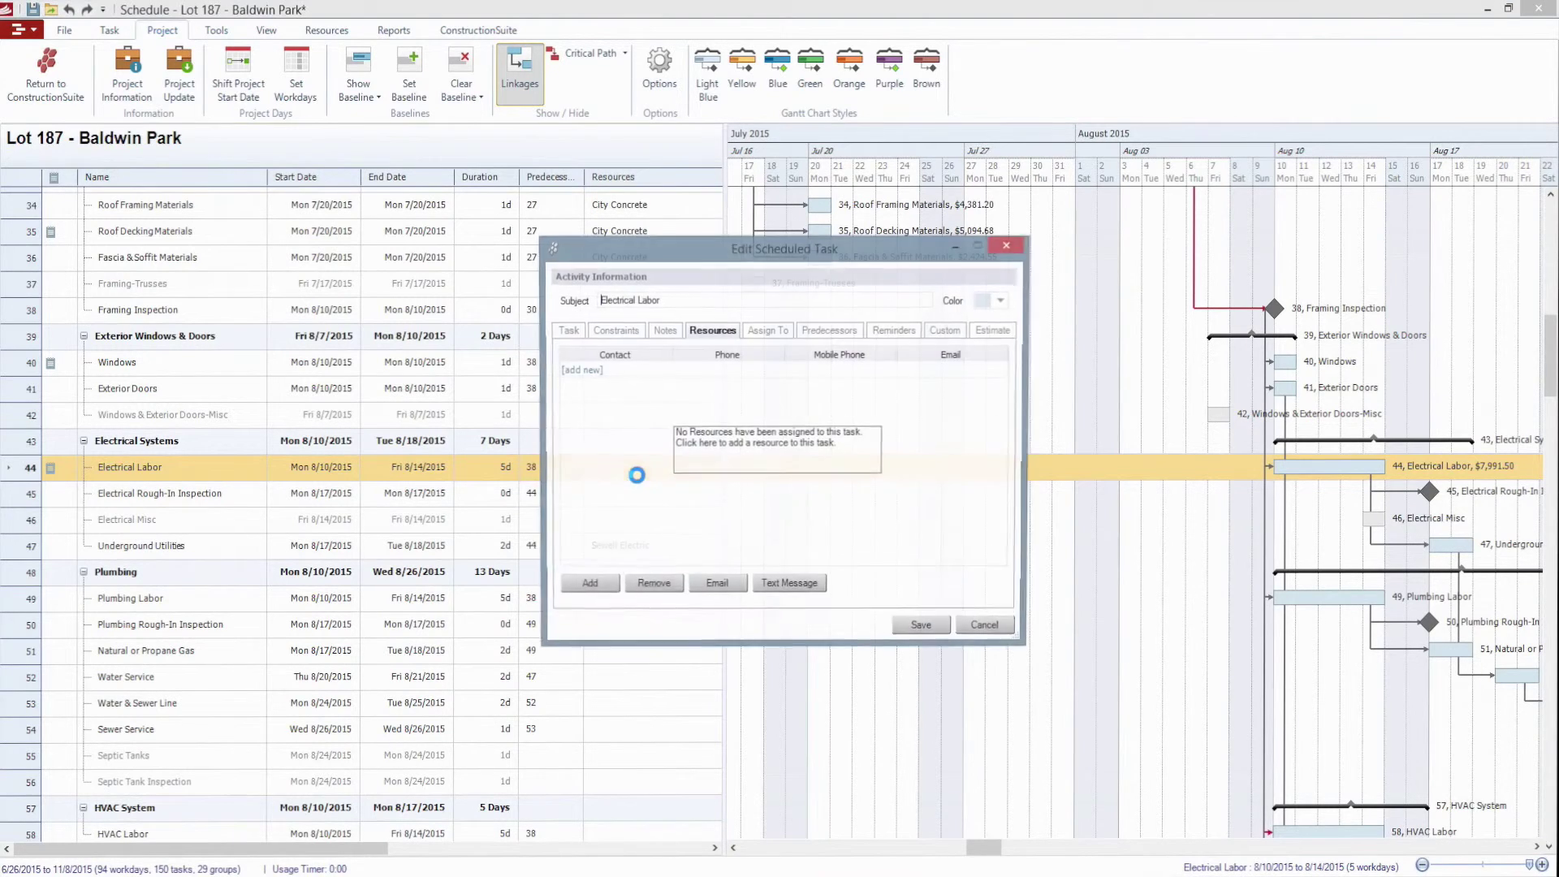
pyautogui.click(579, 371)
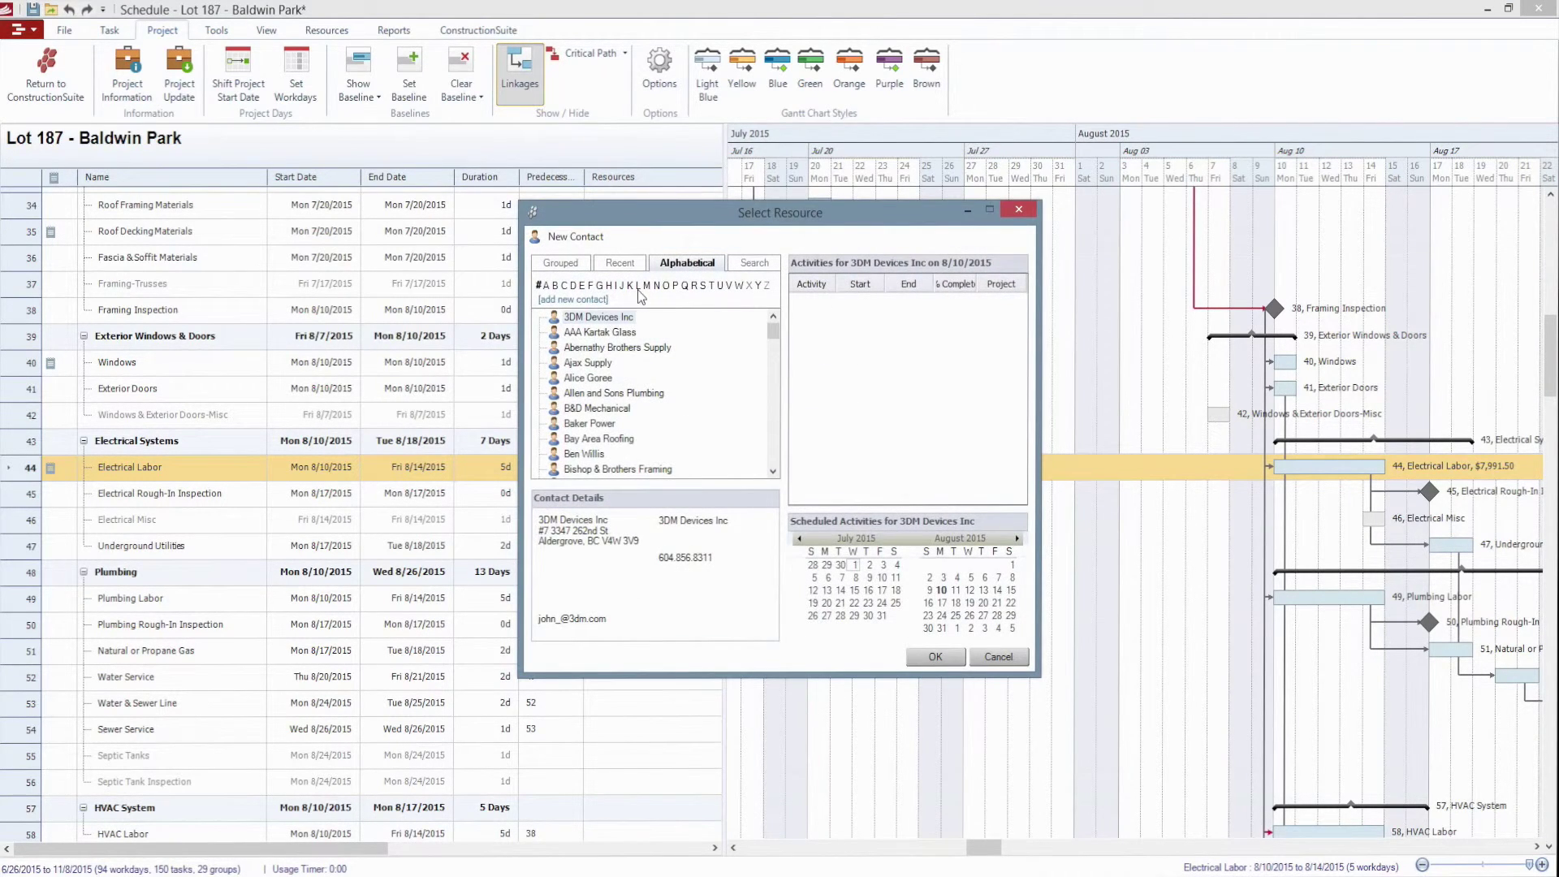
pyautogui.click(621, 286)
pyautogui.click(593, 347)
pyautogui.click(926, 659)
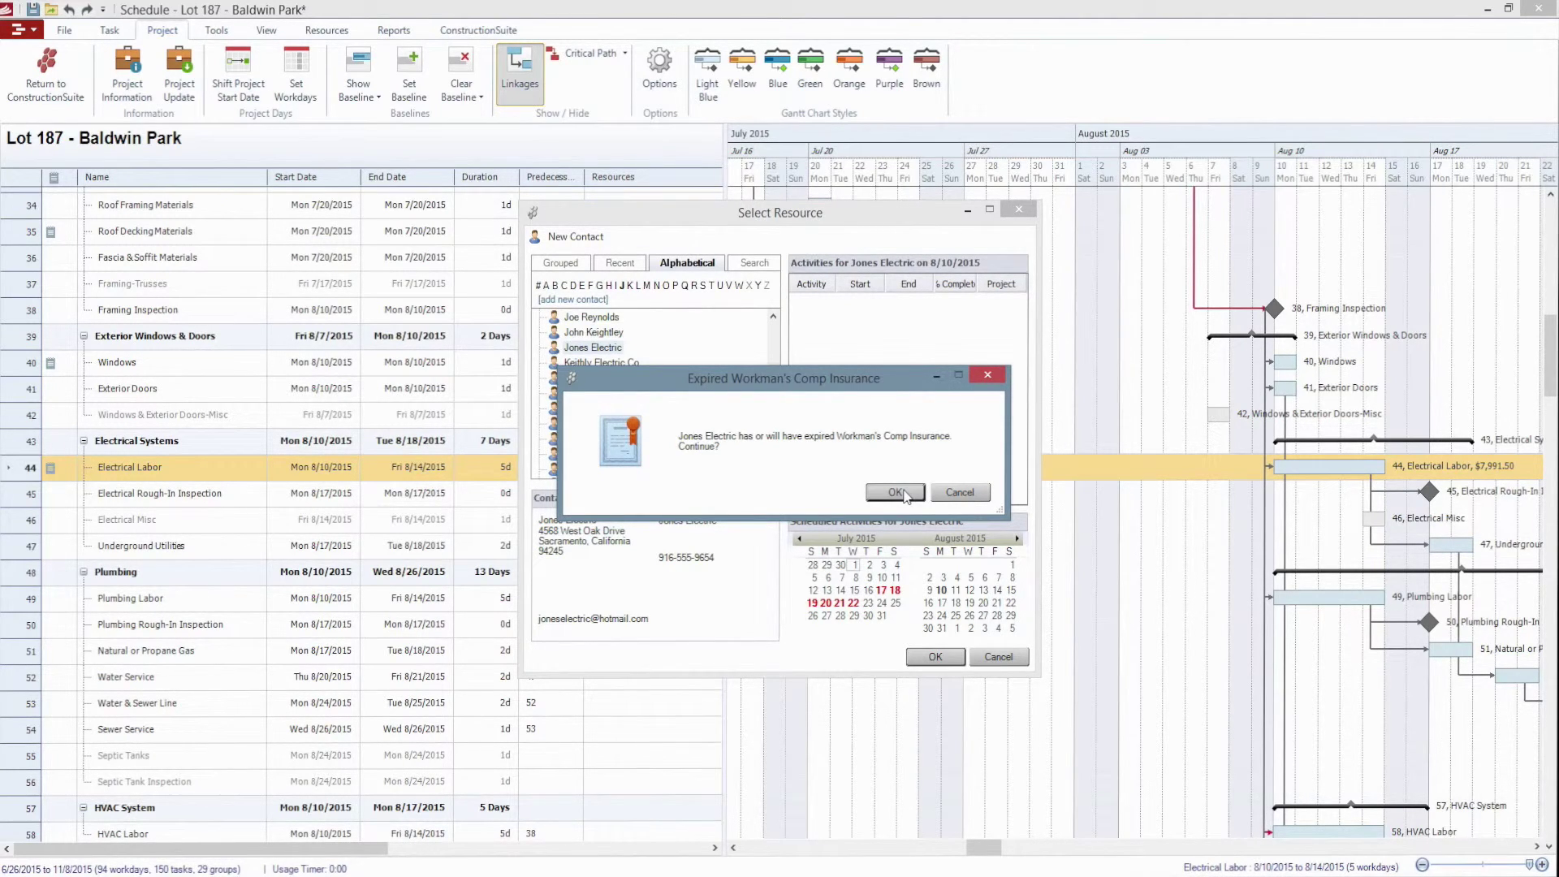
pyautogui.click(896, 492)
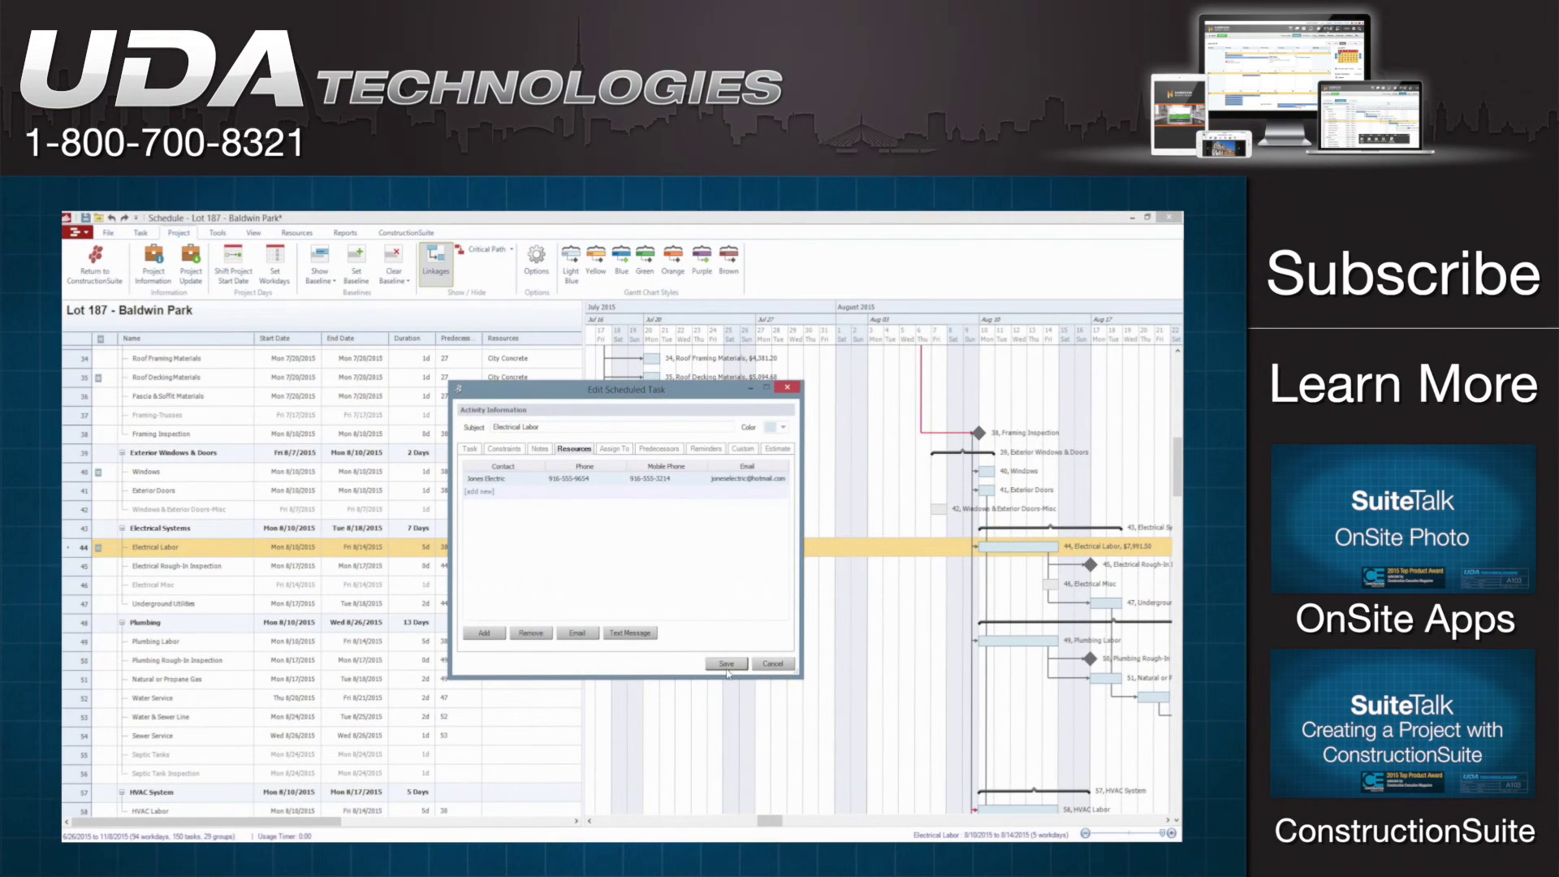
# Save the Electrical Labor task with Jones Electric as its resource.
pyautogui.click(726, 664)
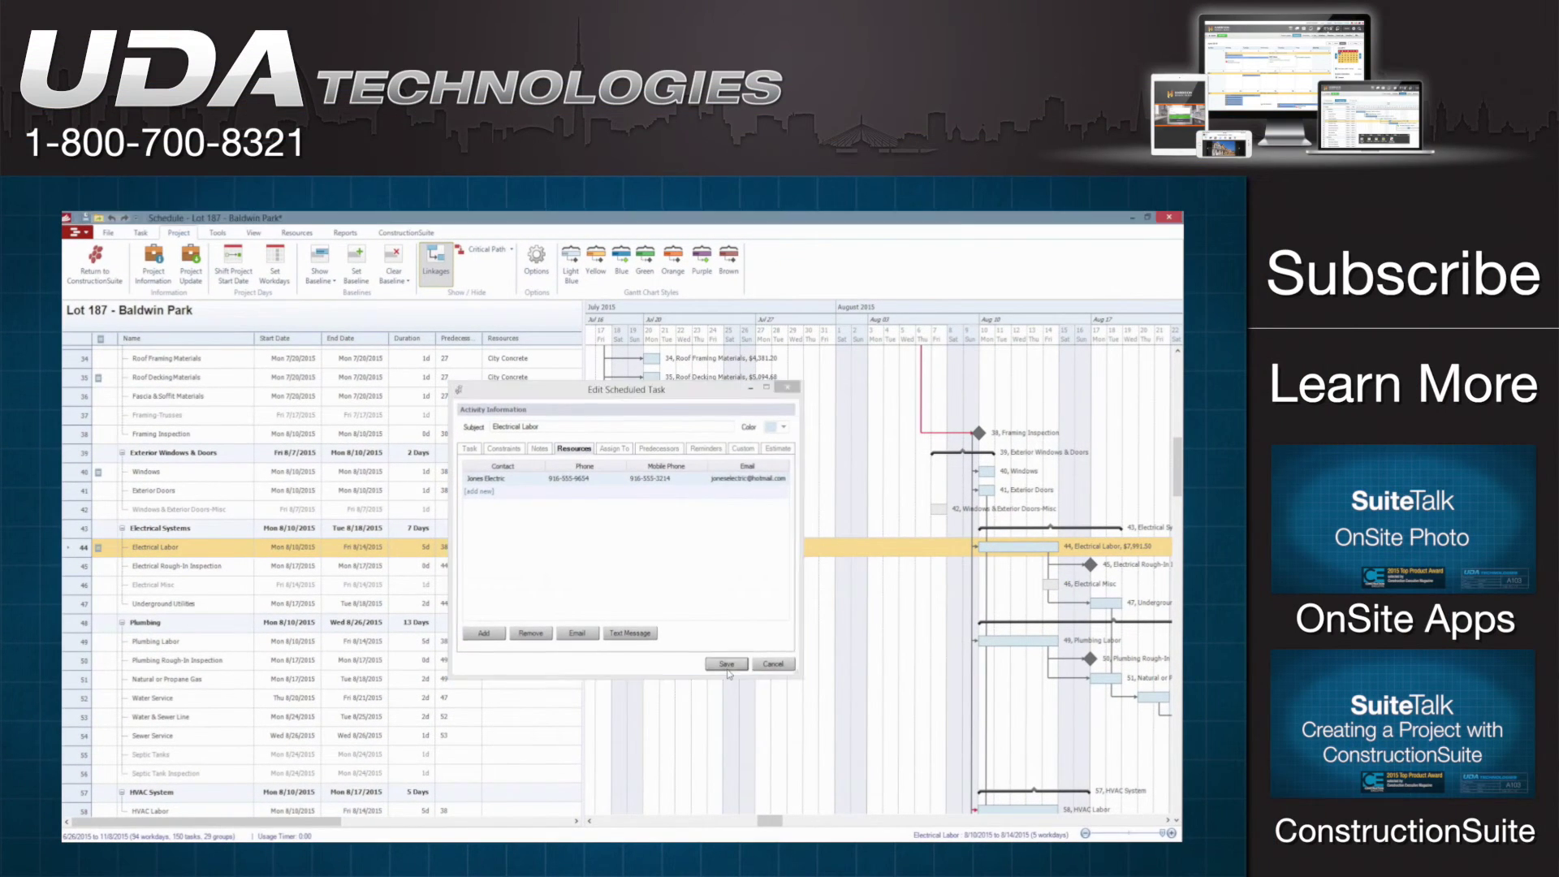